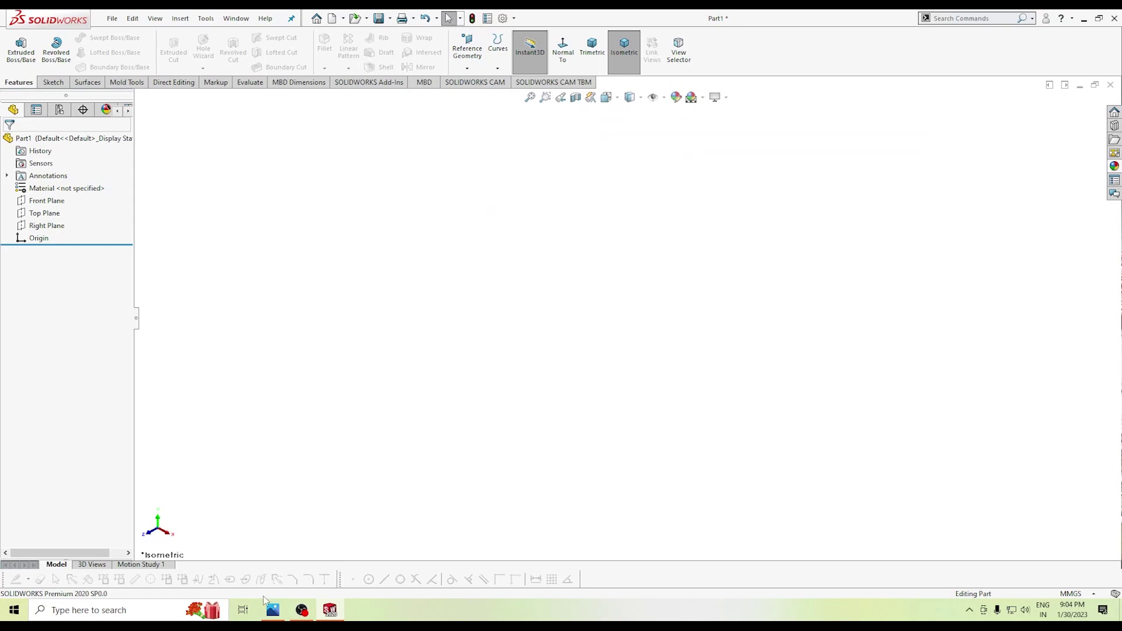
# Step: Bring up the valve reference drawing IMG_1027.JPG in Photos to study its dimensions
pyautogui.click(273, 609)
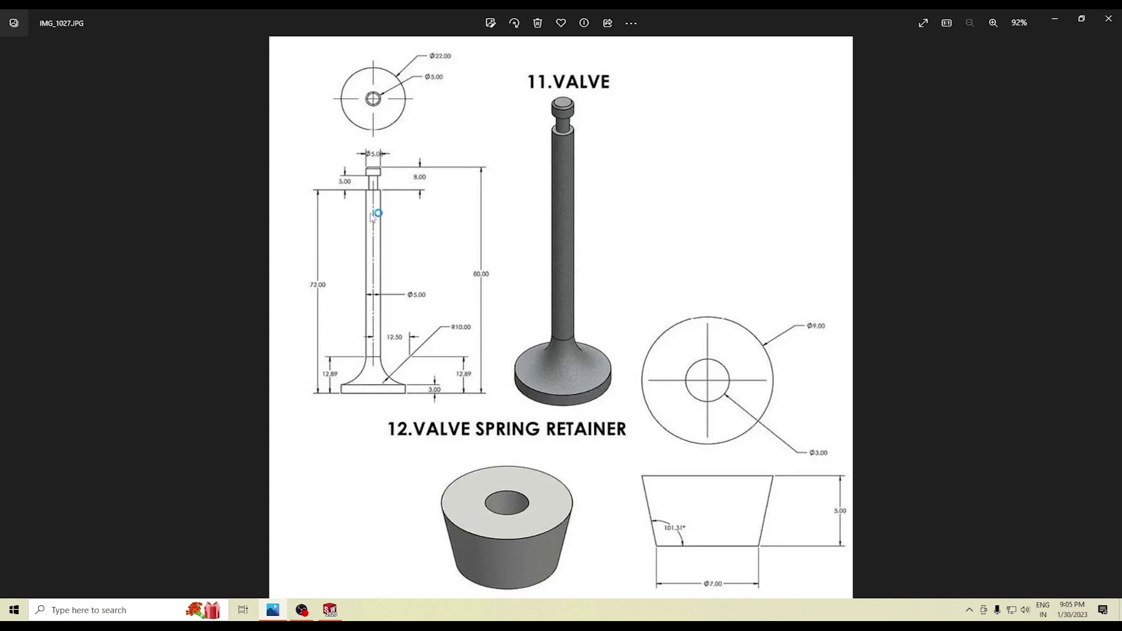
pyautogui.moveTo(376, 215); pyautogui.dragTo(374, 189)
pyautogui.scroll(1, 377, 224)
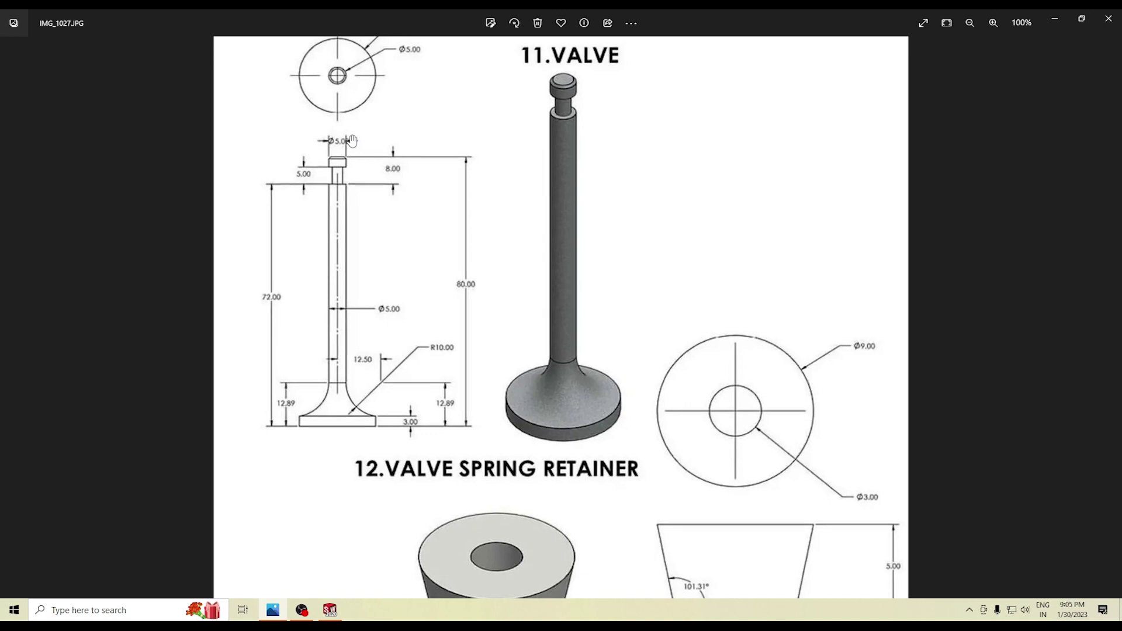
pyautogui.scroll(-1, 430, 199)
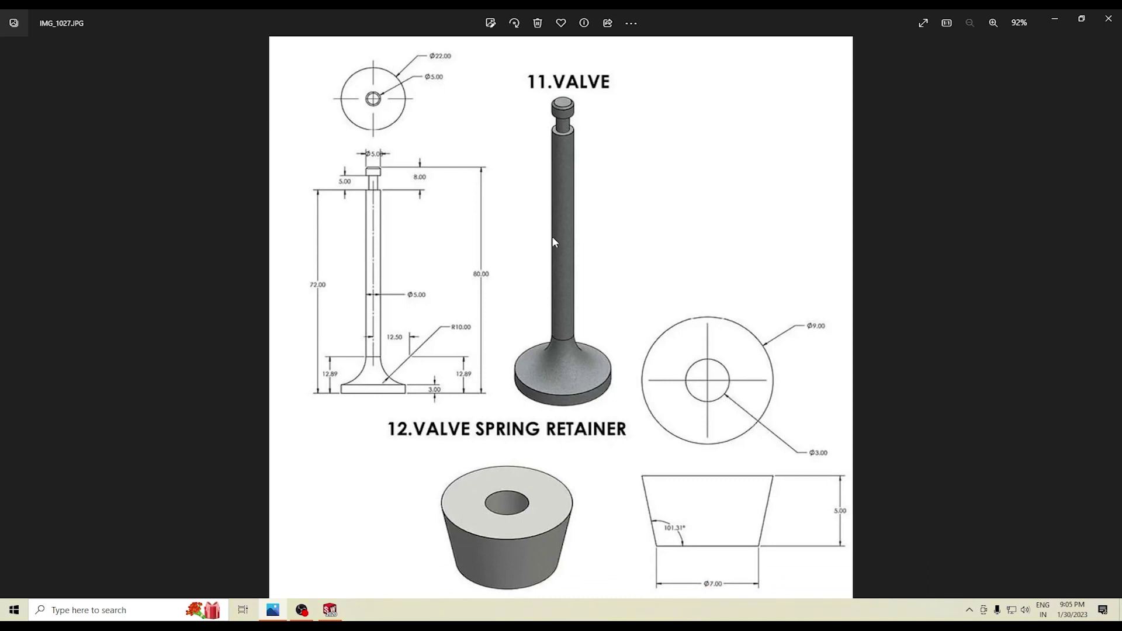
pyautogui.click(330, 611)
# Step: Start a Right Plane sketch with a vertical centerline rising from the origin
pyautogui.click(50, 227)
pyautogui.click(54, 207)
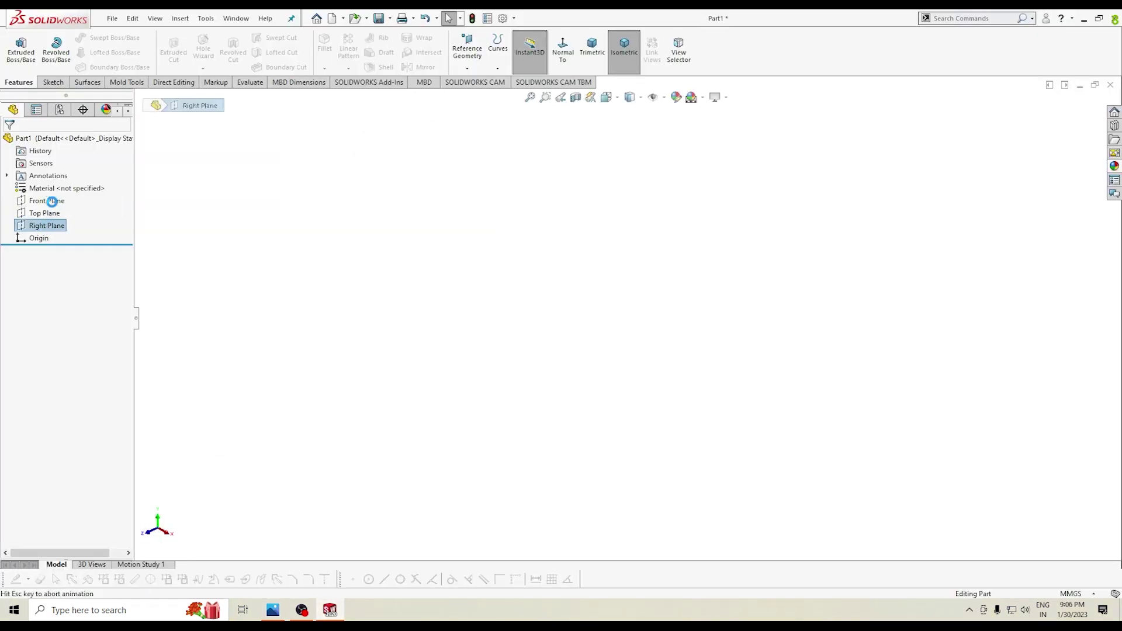
pyautogui.moveTo(291, 375)
pyautogui.mouseDown(button='right')
pyautogui.moveTo(295, 360)
pyautogui.moveTo(237, 374)
pyautogui.mouseUp(button='right')
pyautogui.click(627, 318)
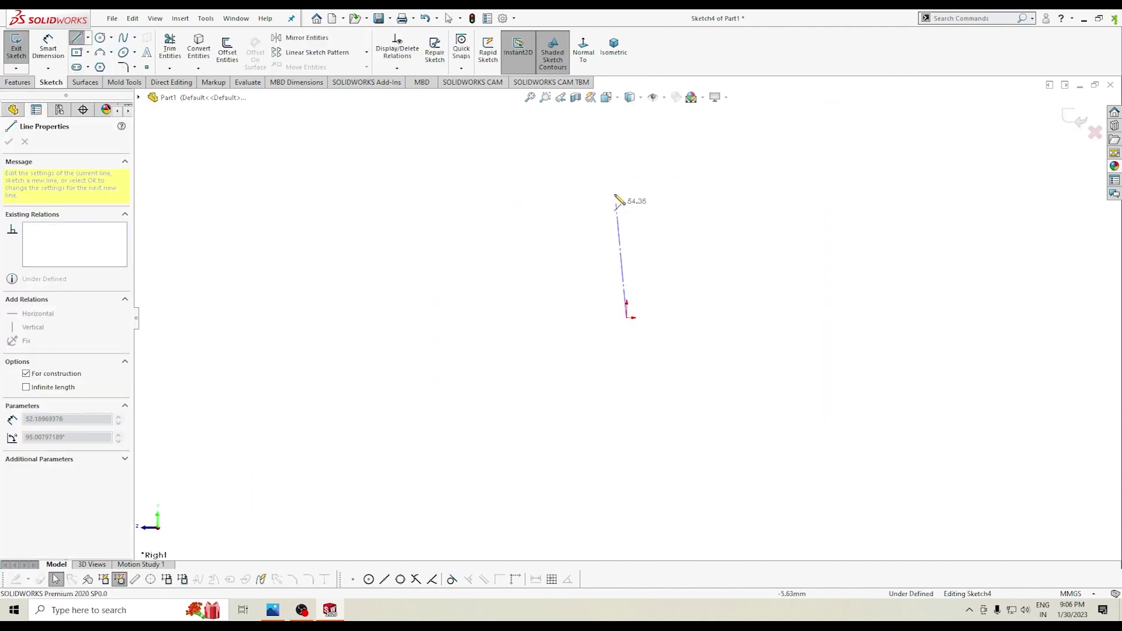
pyautogui.click(633, 131)
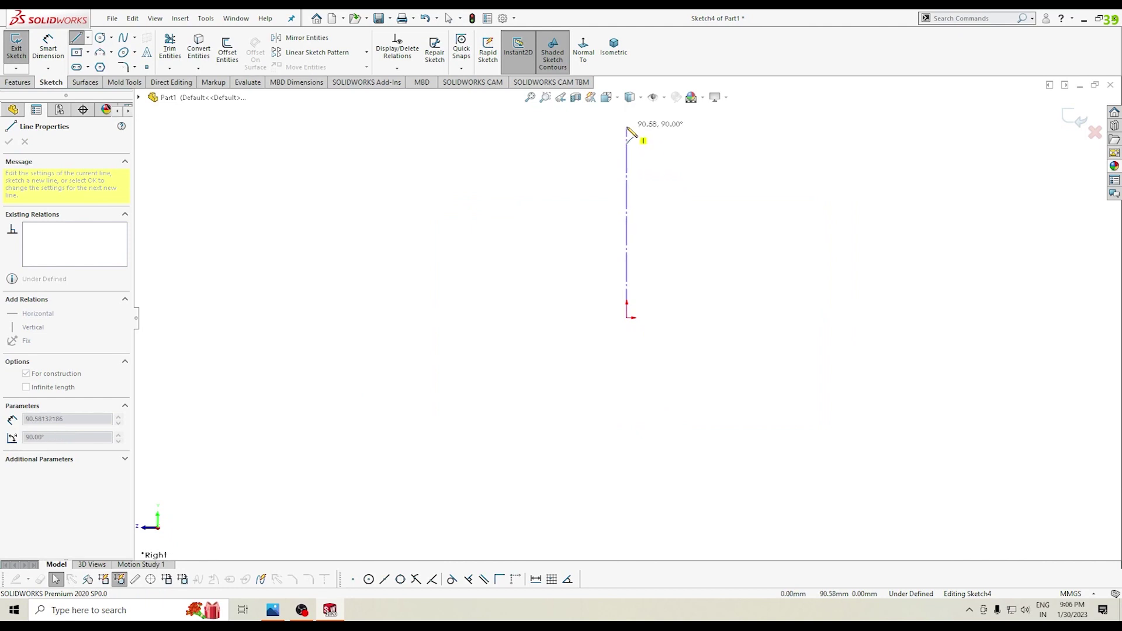
# Step: Dimension the centerline length to 80 mm
pyautogui.moveTo(523, 209); pyautogui.dragTo(526, 173, button='right')
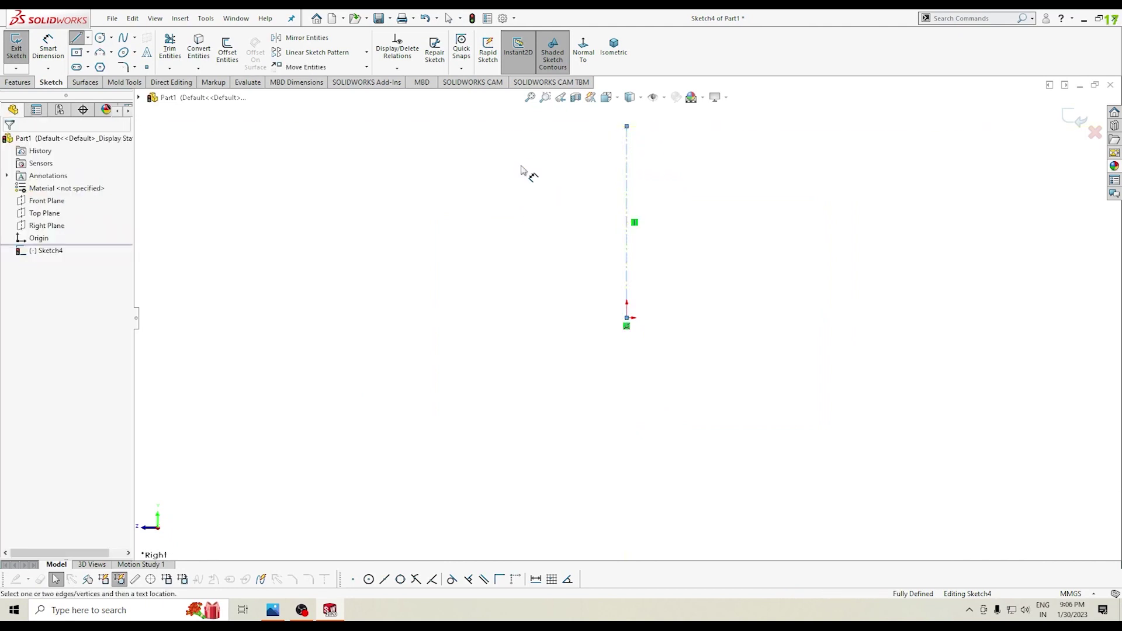
pyautogui.click(626, 216)
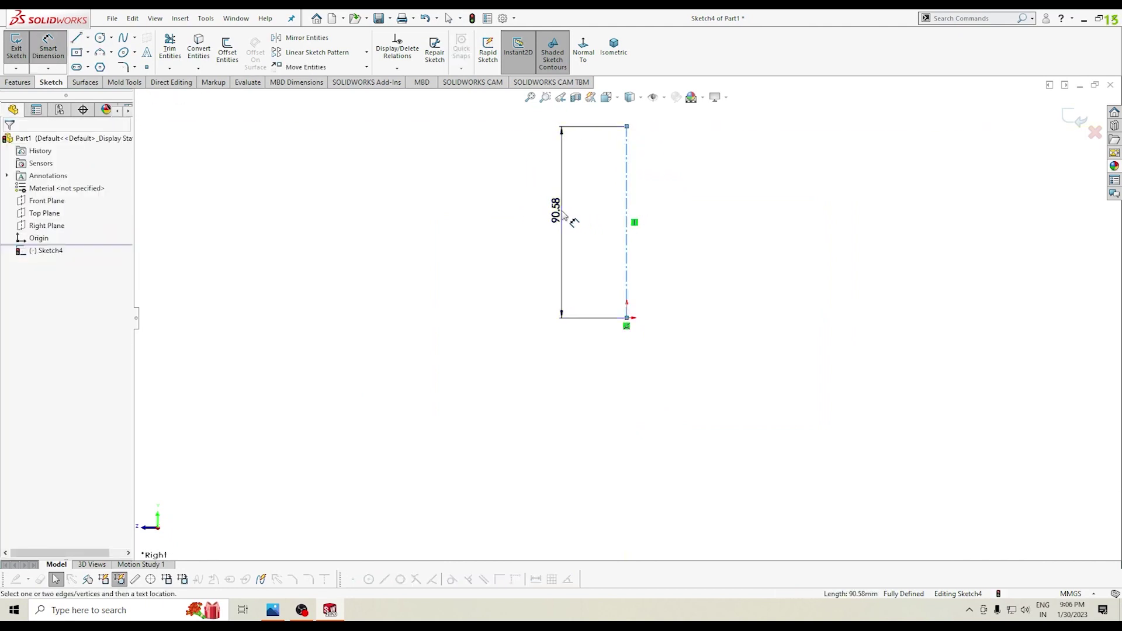
pyautogui.click(565, 216)
pyautogui.write('80')
pyautogui.press('Return')
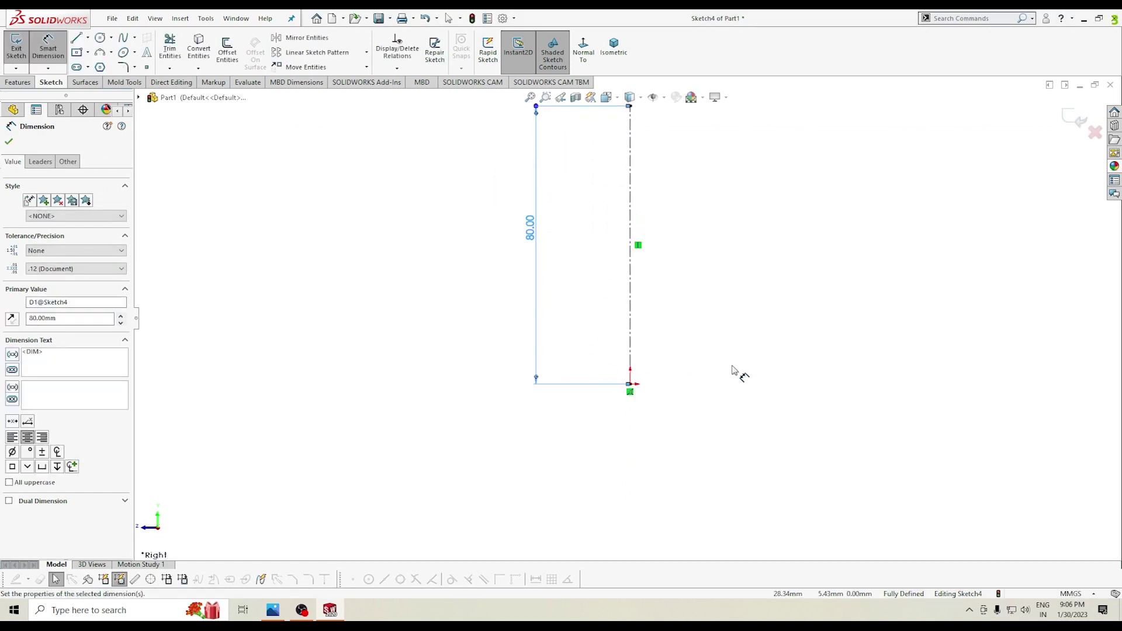
pyautogui.press('Escape')
# Step: Inspect the centerline and compare the sketch with the valve reference drawing
pyautogui.click(630, 284)
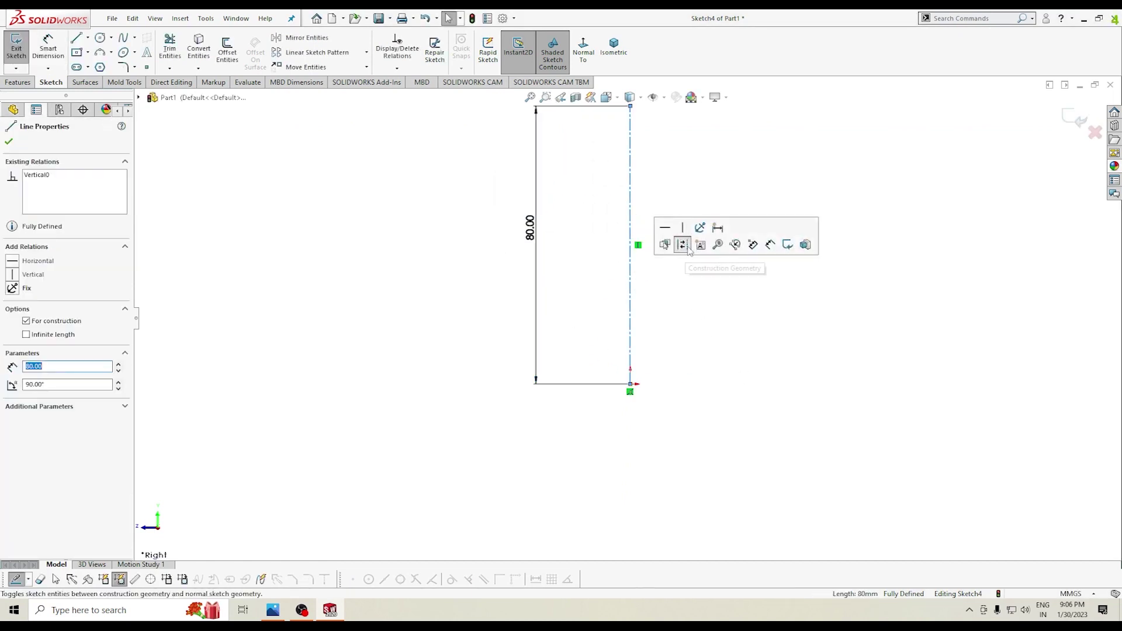
pyautogui.click(230, 253)
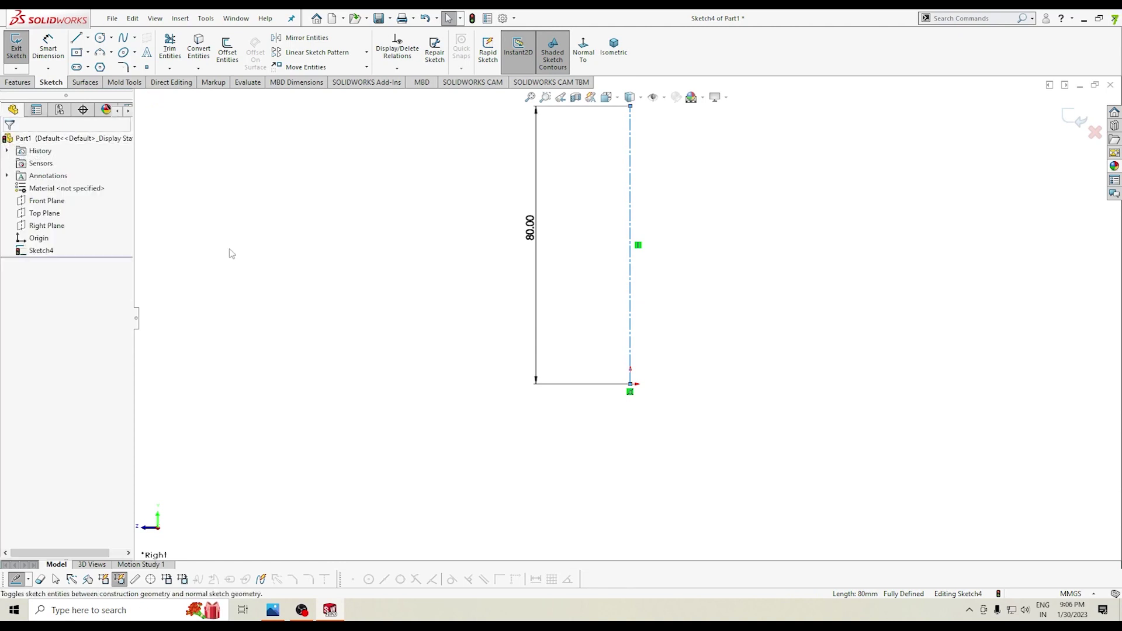
pyautogui.scroll(-2, 562, 279)
pyautogui.scroll(2, 583, 289)
pyautogui.scroll(2, 585, 287)
pyautogui.scroll(-2, 705, 195)
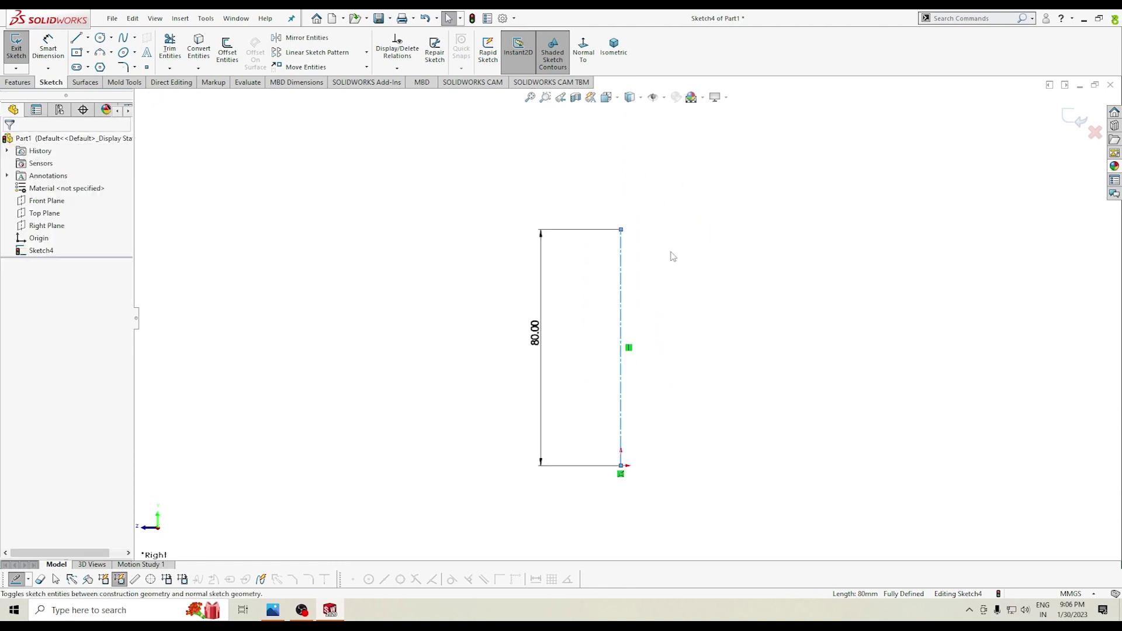
pyautogui.click(273, 610)
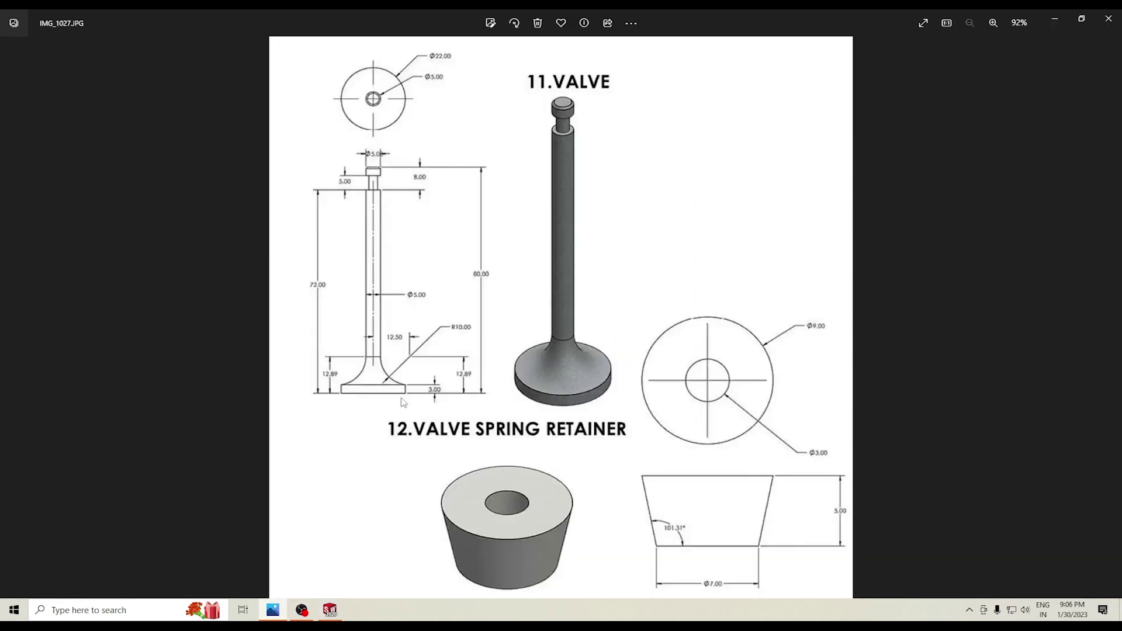
pyautogui.click(330, 609)
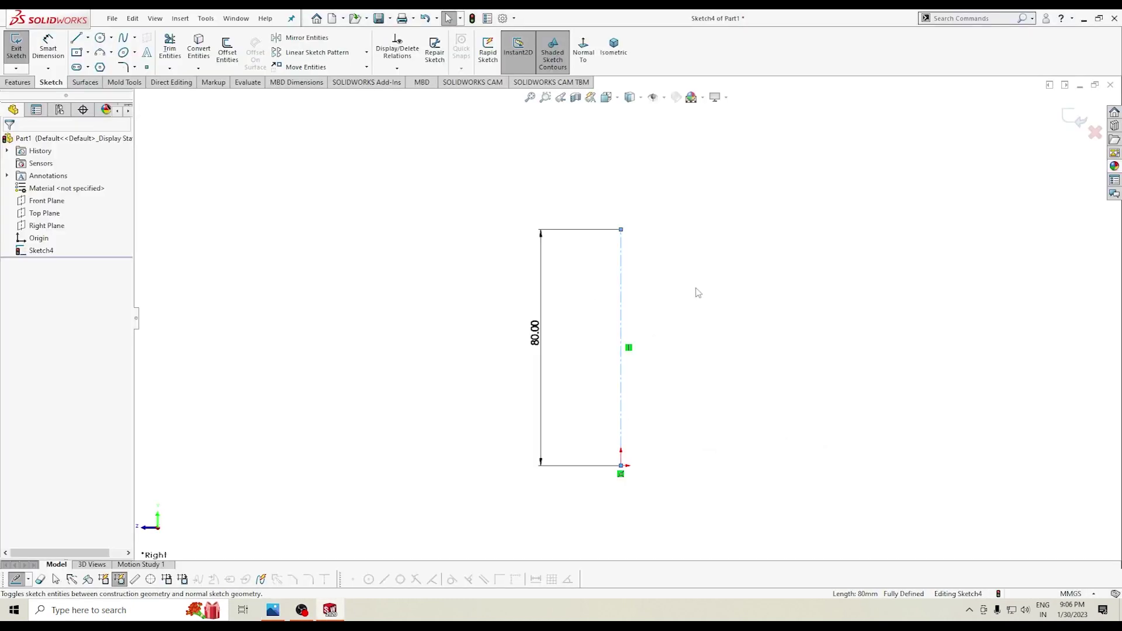
# Step: Draw the short tip edge lines from the top of the centerline
pyautogui.moveTo(684, 289); pyautogui.dragTo(631, 292, button='right')
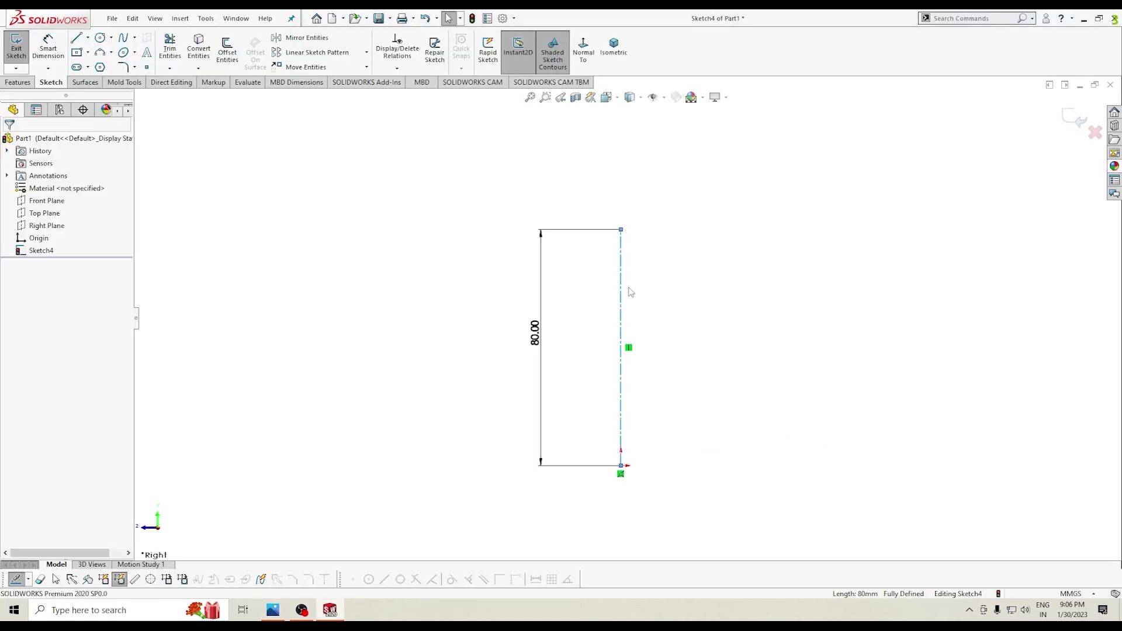
pyautogui.click(621, 230)
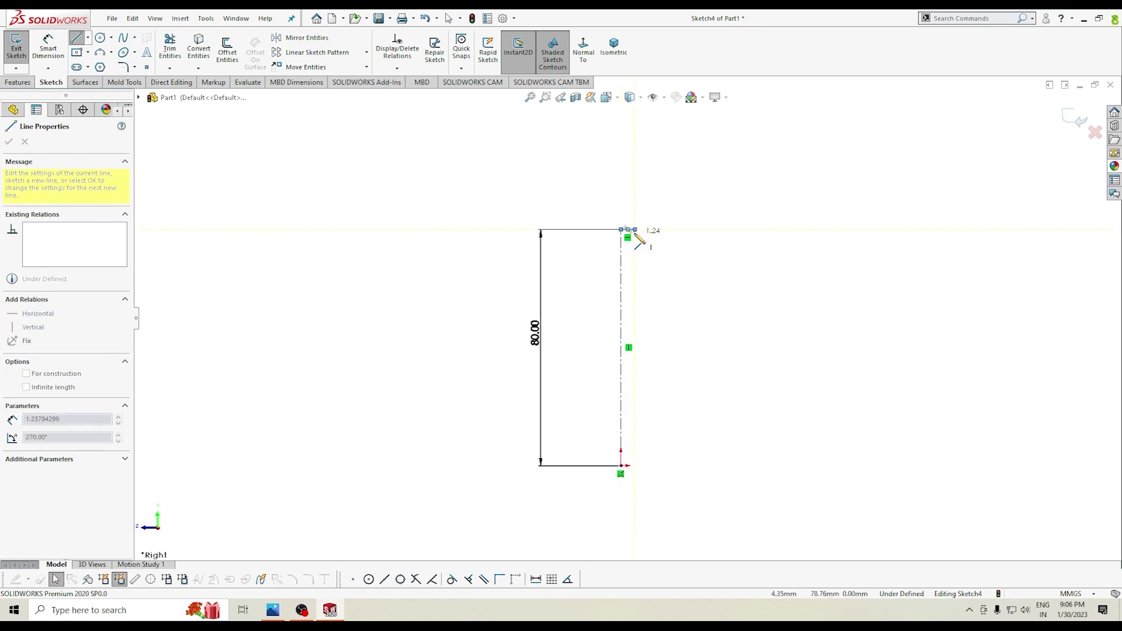
pyautogui.click(639, 246)
pyautogui.scroll(-2, 639, 245)
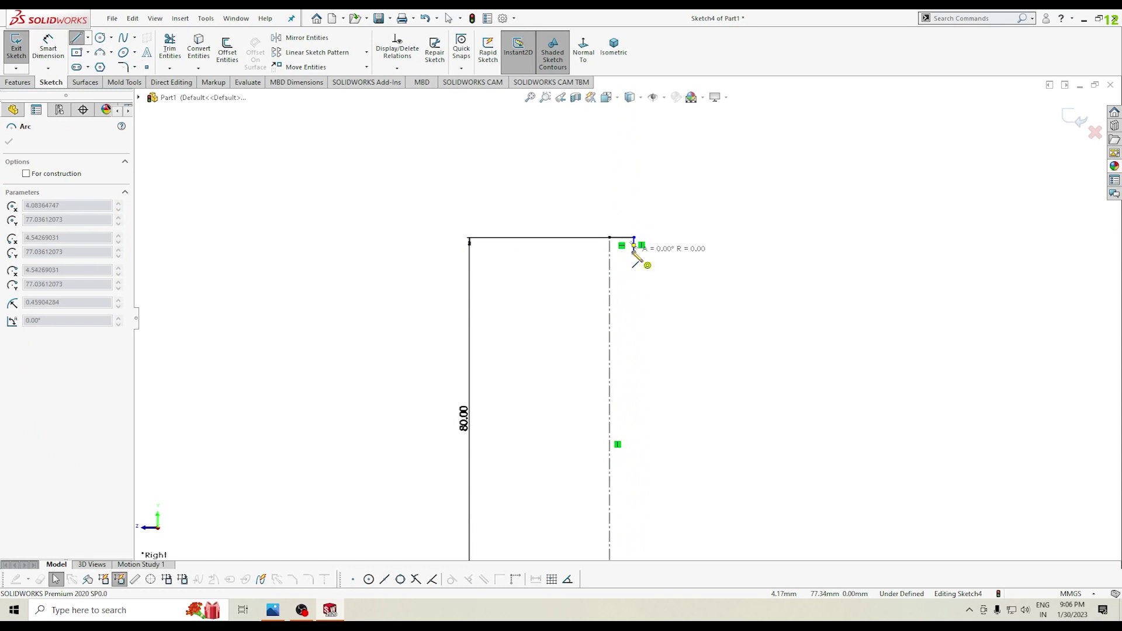
pyautogui.press('Escape')
pyautogui.press('l')
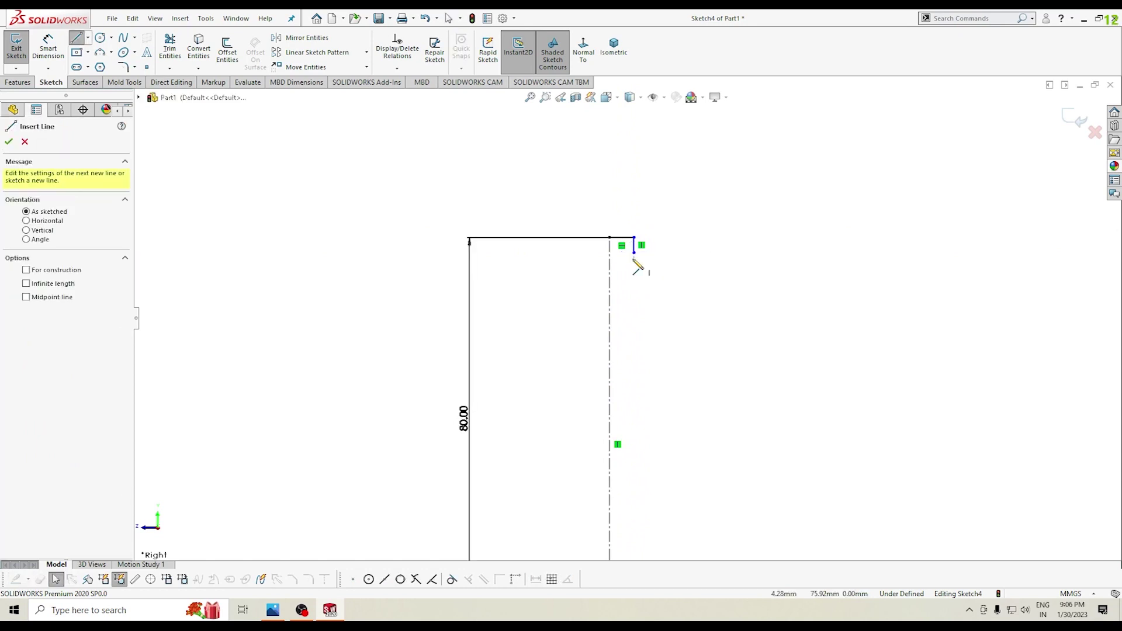
pyautogui.click(634, 253)
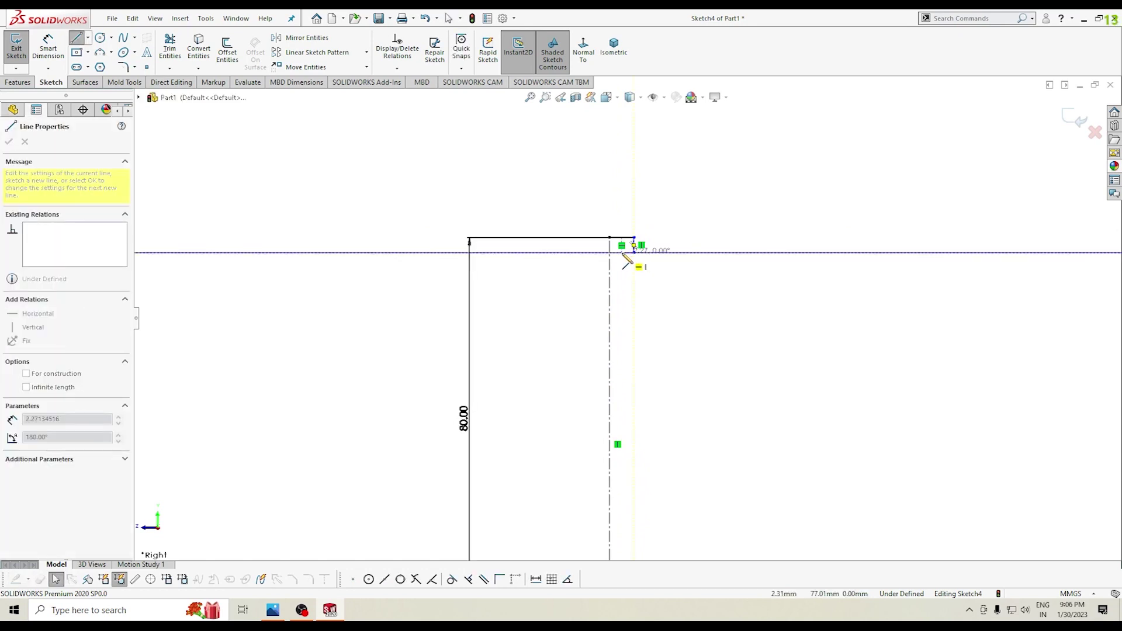
pyautogui.click(622, 254)
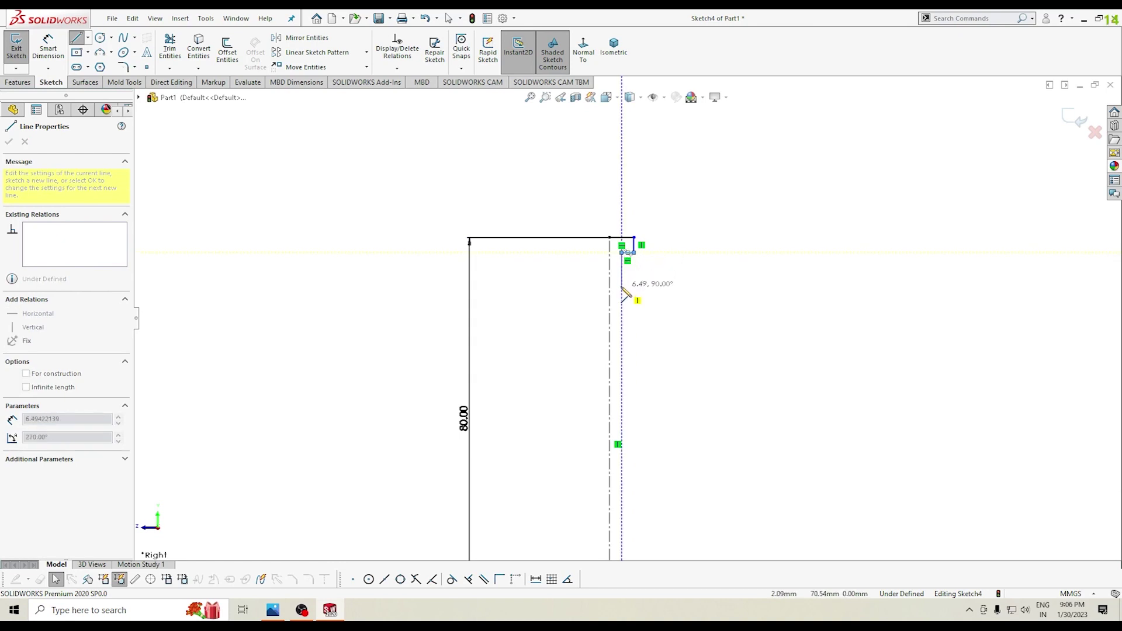
pyautogui.press('Escape')
# Step: Trim away the stray short horizontal segment
pyautogui.scroll(-3, 626, 263)
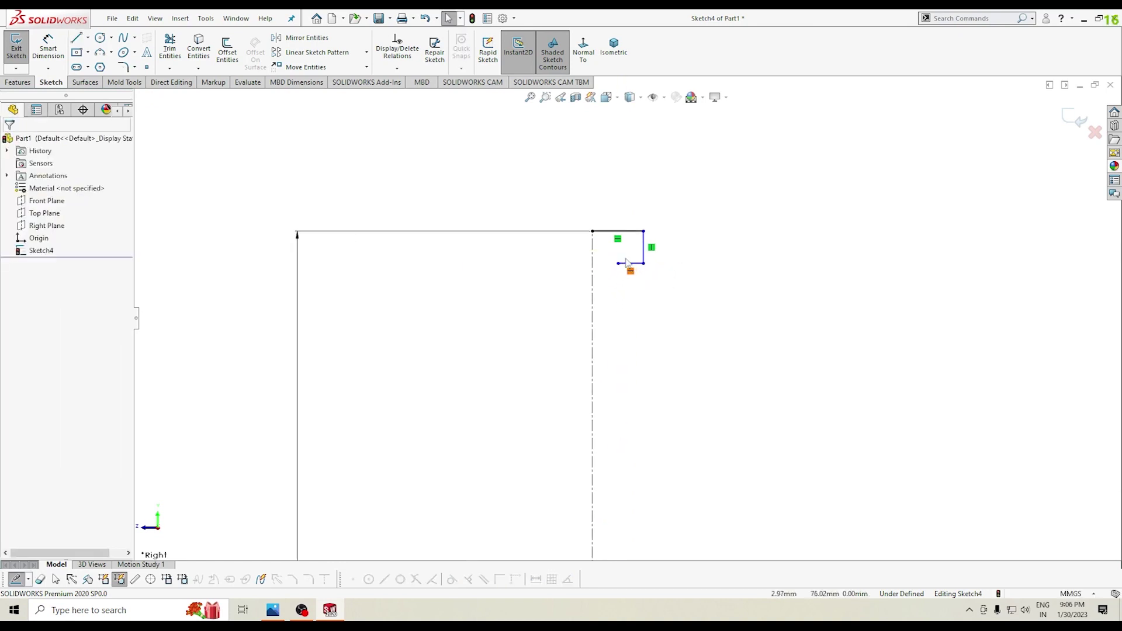
pyautogui.scroll(-2, 626, 263)
pyautogui.moveTo(700, 318); pyautogui.dragTo(678, 363, button='right')
pyautogui.moveTo(656, 310); pyautogui.dragTo(652, 272)
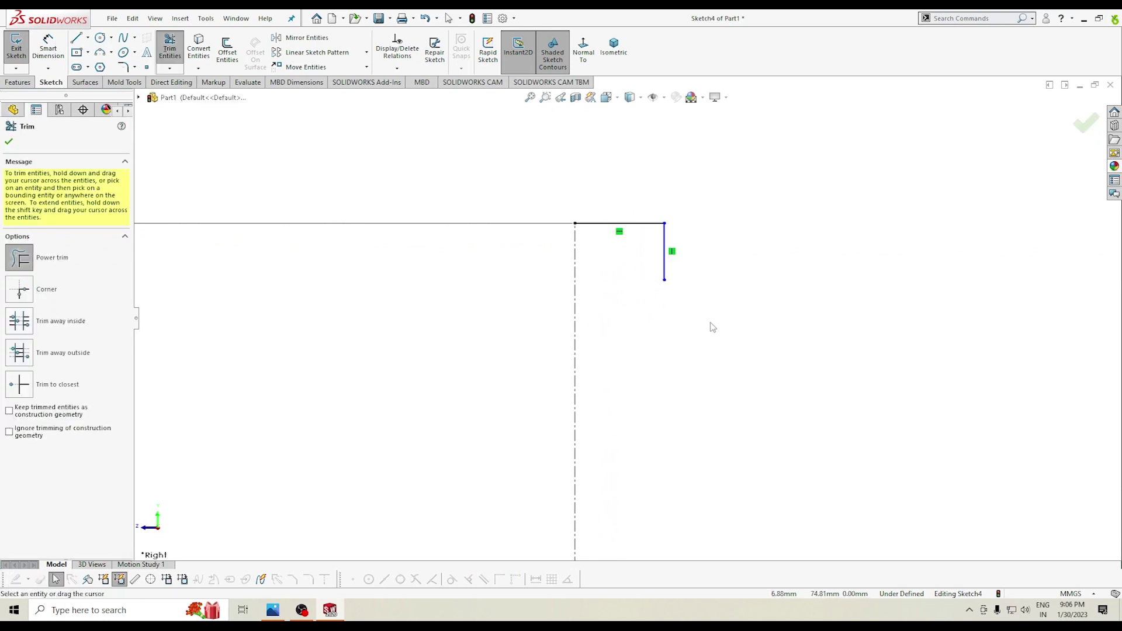
# Step: Draw the groove steps: inward, down the groove side, and back outward
pyautogui.moveTo(713, 328); pyautogui.dragTo(664, 313, button='right')
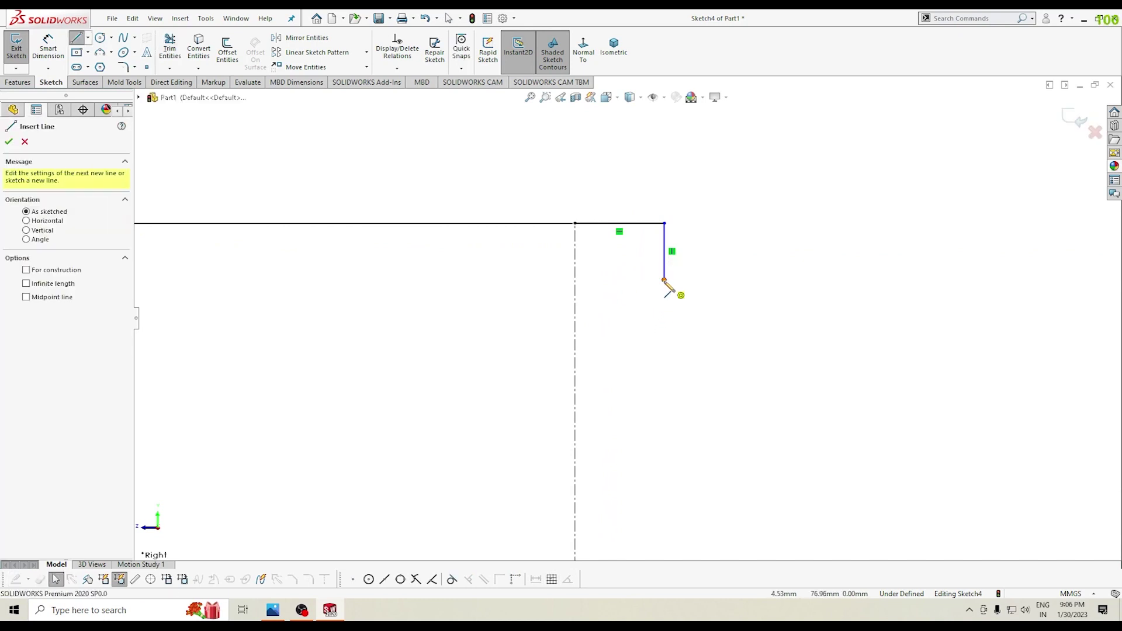
pyautogui.click(664, 280)
pyautogui.click(639, 280)
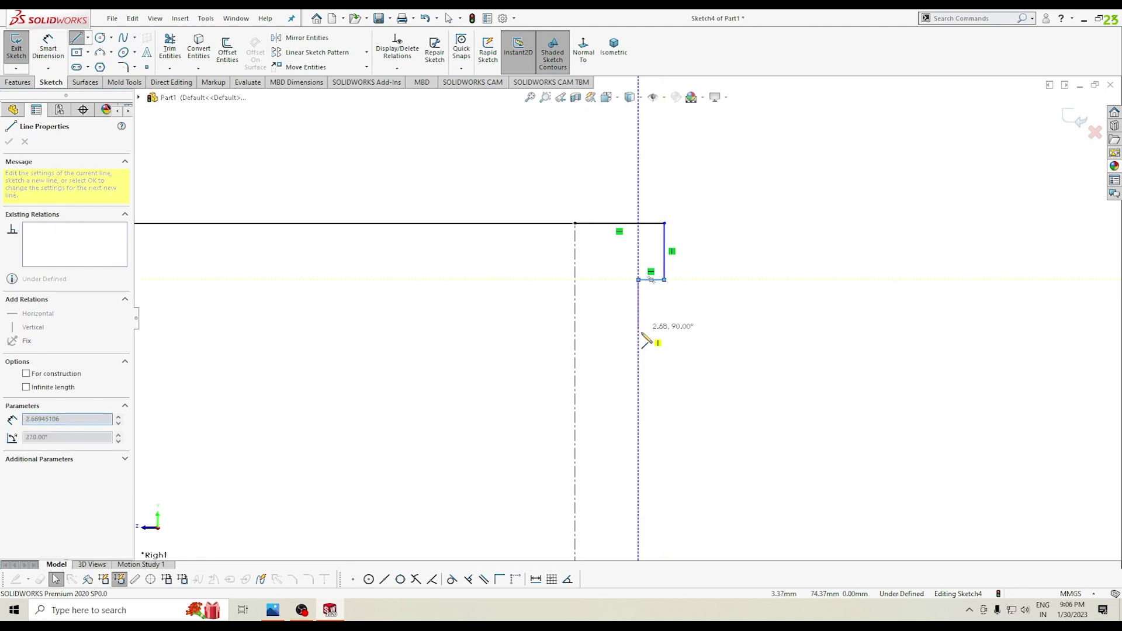
pyautogui.click(638, 343)
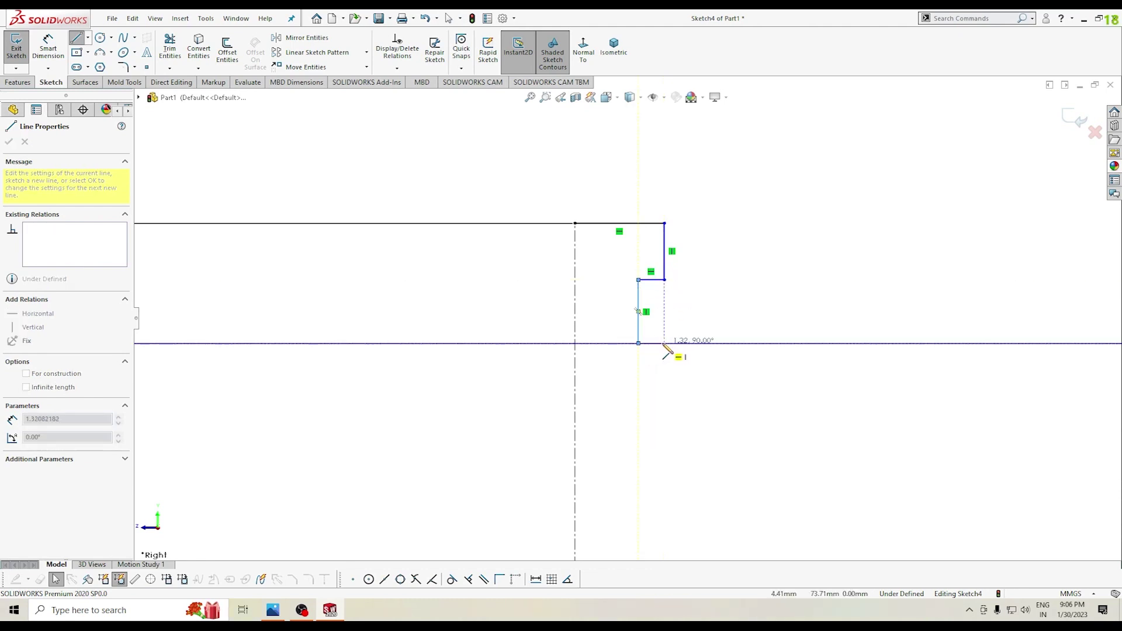
pyautogui.click(664, 343)
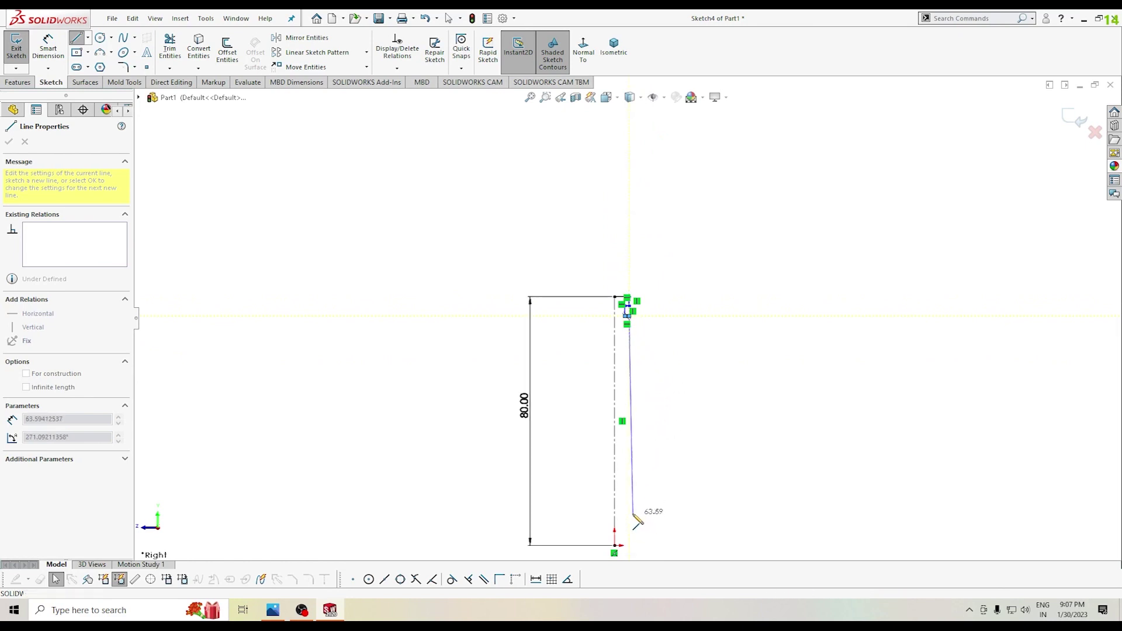
# Step: Run the stem line down, arc into the flared base, and close the bottom to the centerline
pyautogui.click(629, 494)
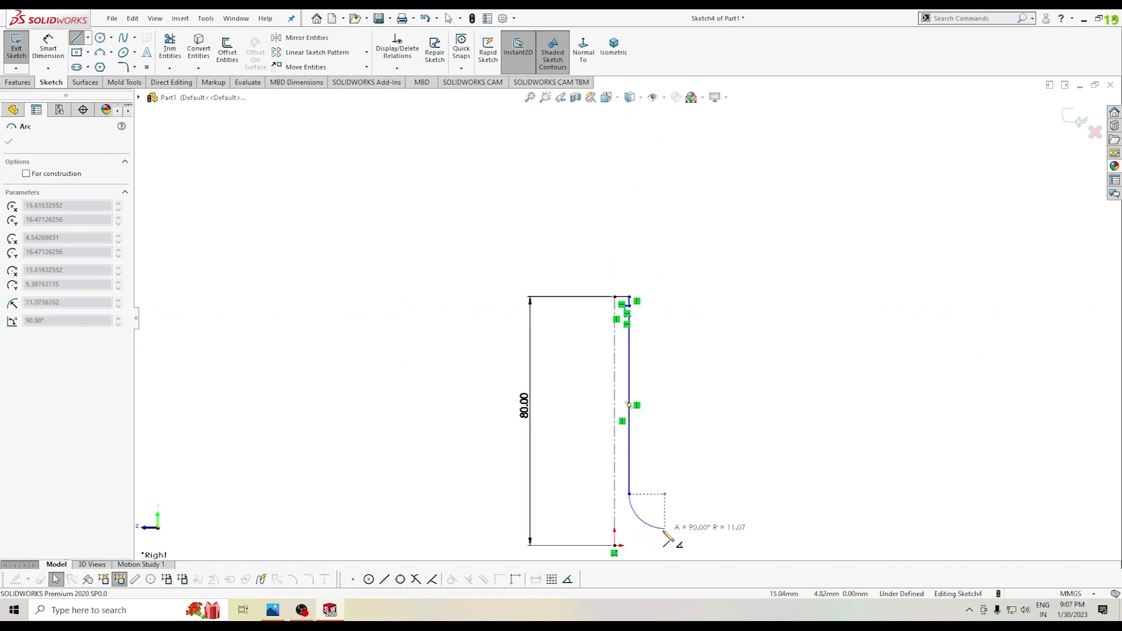
pyautogui.click(668, 532)
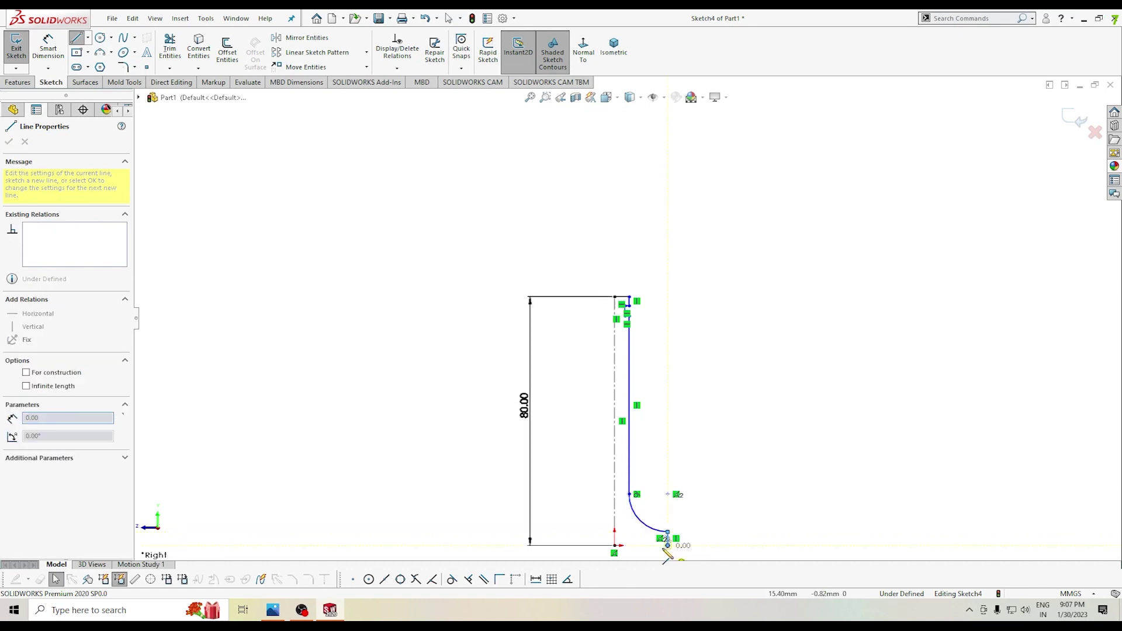
pyautogui.click(615, 545)
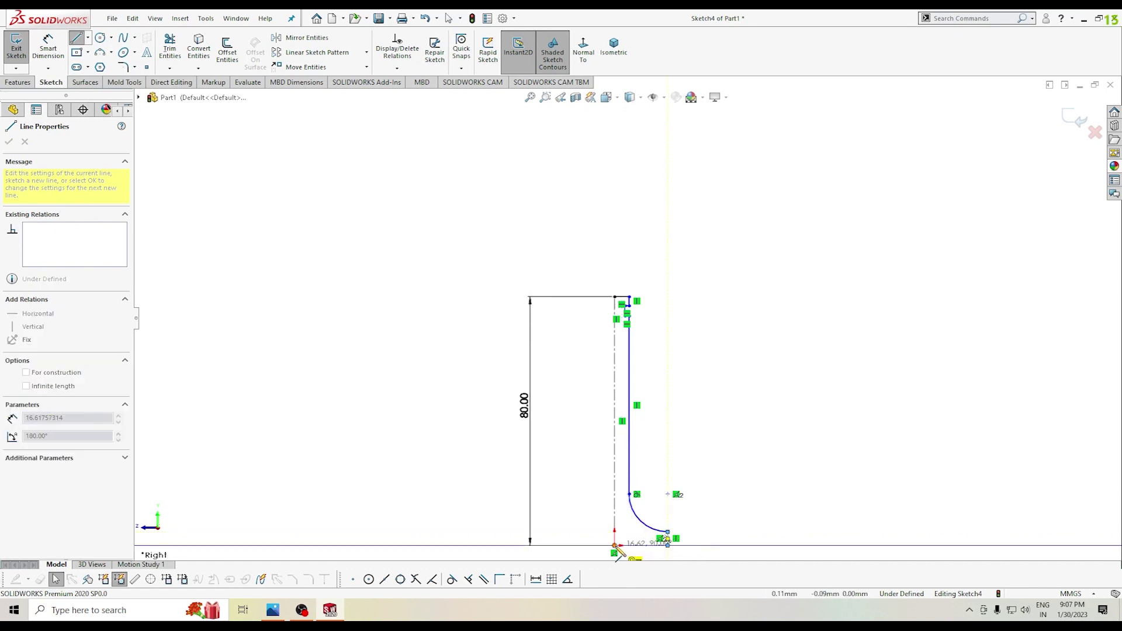
pyautogui.press('Escape')
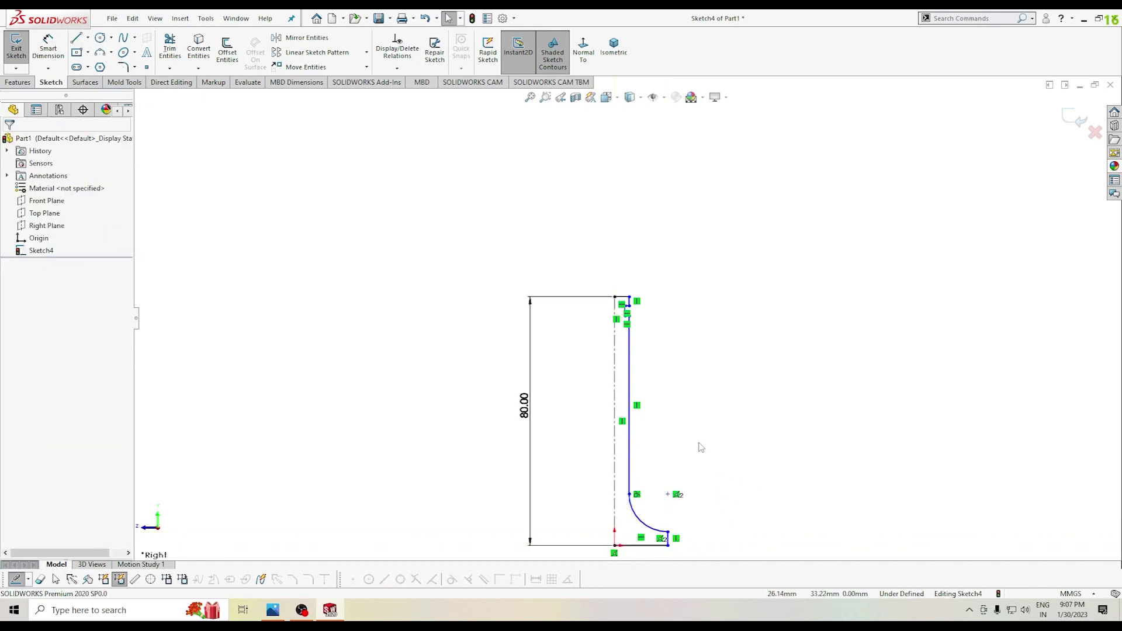
# Step: Dimension the base disc as a 22 mm diameter about the centerline
pyautogui.scroll(-2, 703, 448)
pyautogui.moveTo(738, 409); pyautogui.dragTo(738, 369, button='right')
pyautogui.scroll(-3, 708, 421)
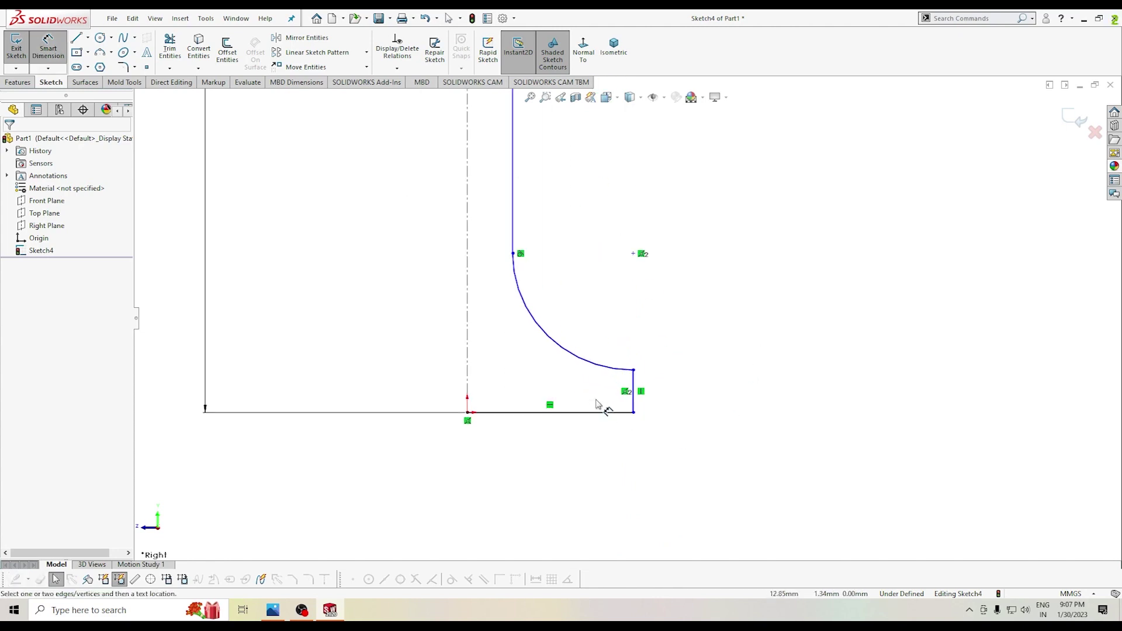
pyautogui.click(635, 399)
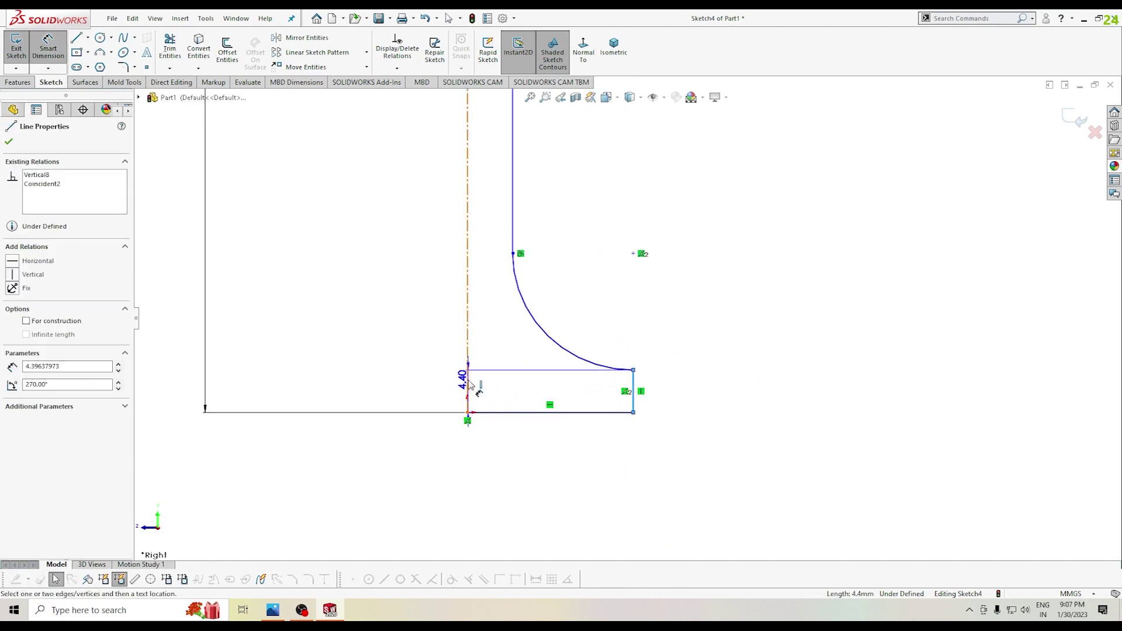
pyautogui.click(468, 384)
pyautogui.click(468, 467)
pyautogui.write('22')
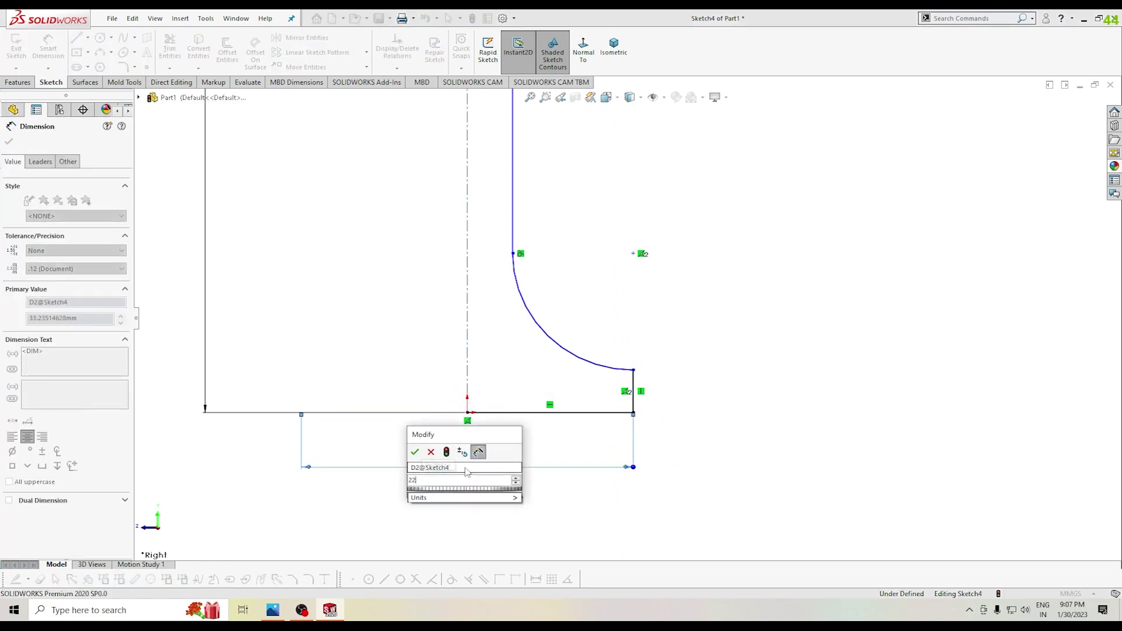
pyautogui.press('Return')
# Step: Dimension the tip's outer edge to 5 mm
pyautogui.scroll(1, 583, 420)
pyautogui.scroll(3, 580, 418)
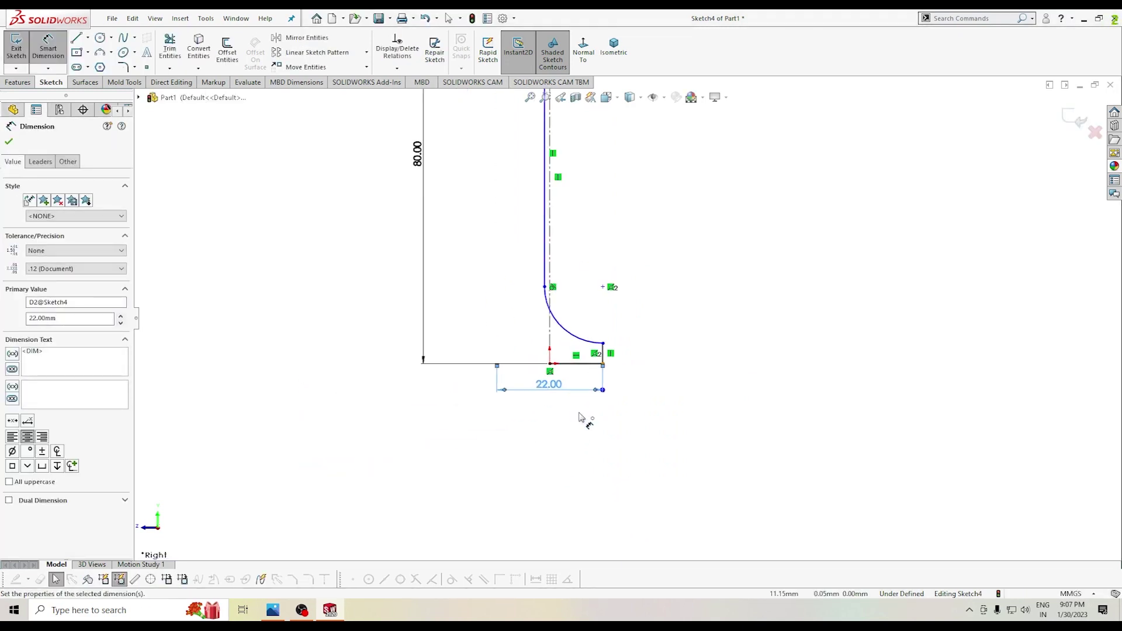
pyautogui.scroll(2, 581, 418)
pyautogui.scroll(-2, 614, 170)
pyautogui.scroll(-3, 601, 211)
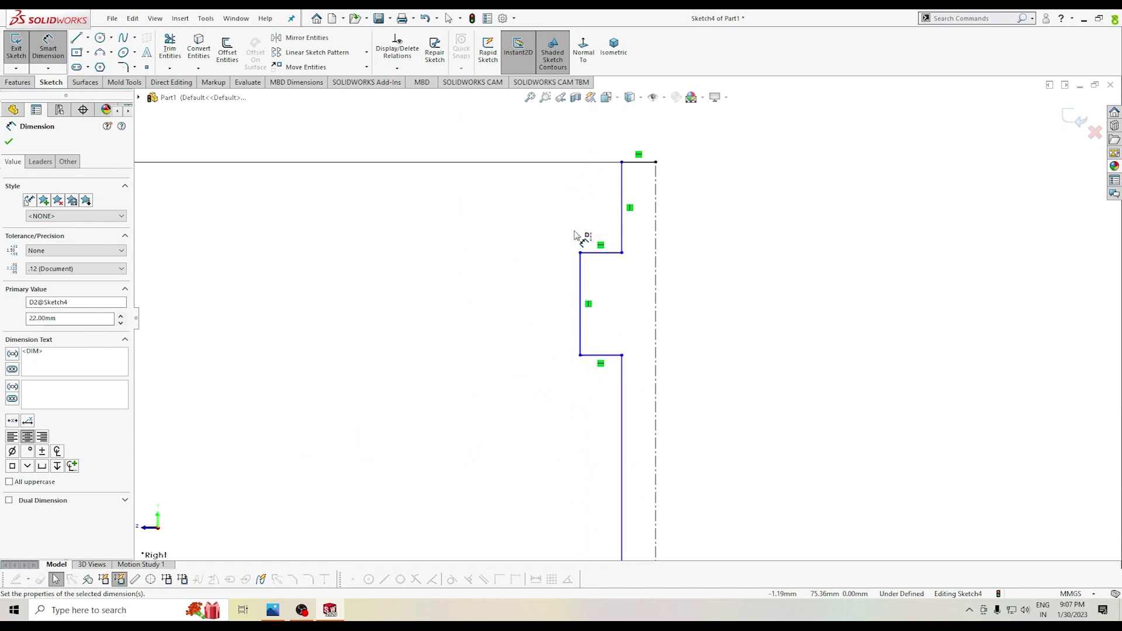
pyautogui.click(624, 215)
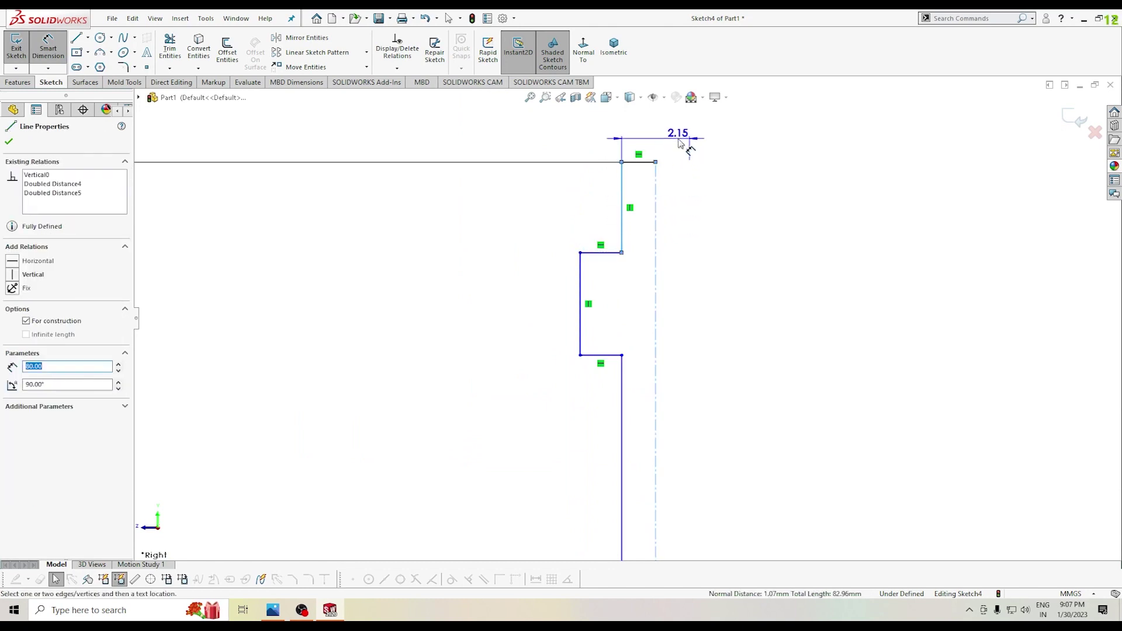
pyautogui.click(680, 142)
pyautogui.write('5')
pyautogui.press('Return')
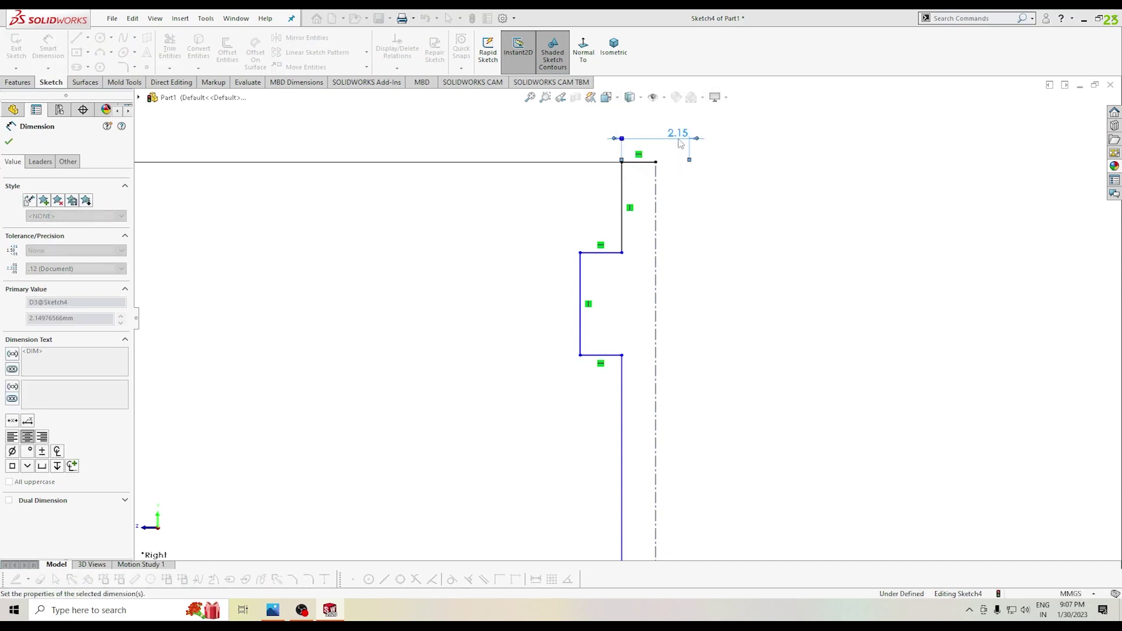
pyautogui.scroll(2, 704, 327)
pyautogui.scroll(2, 704, 328)
pyautogui.scroll(2, 702, 329)
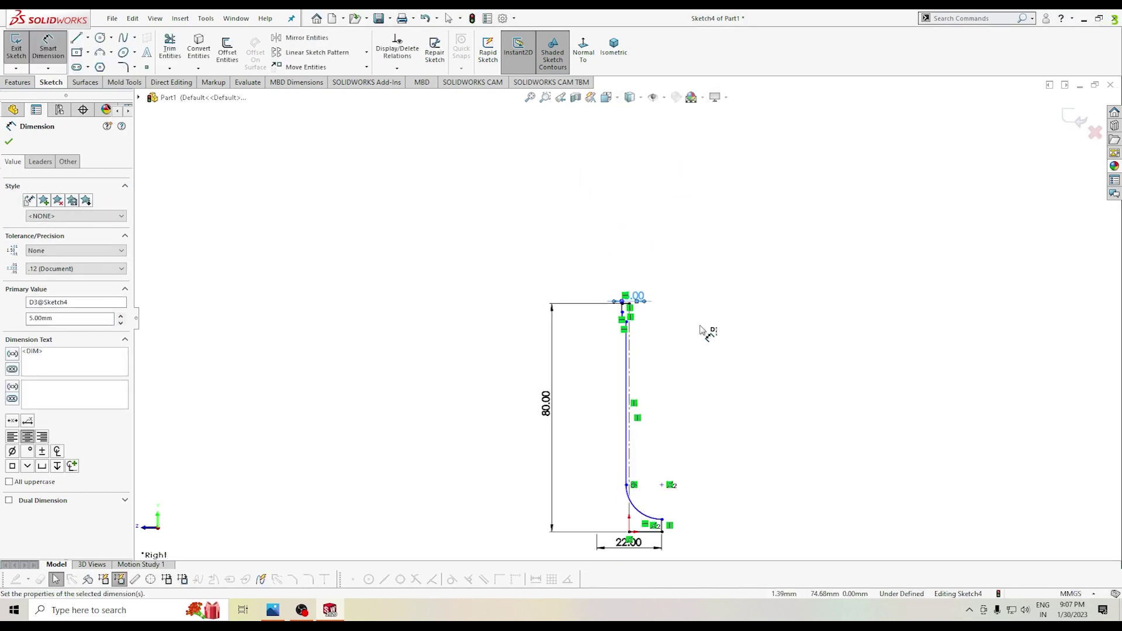
pyautogui.scroll(1, 701, 331)
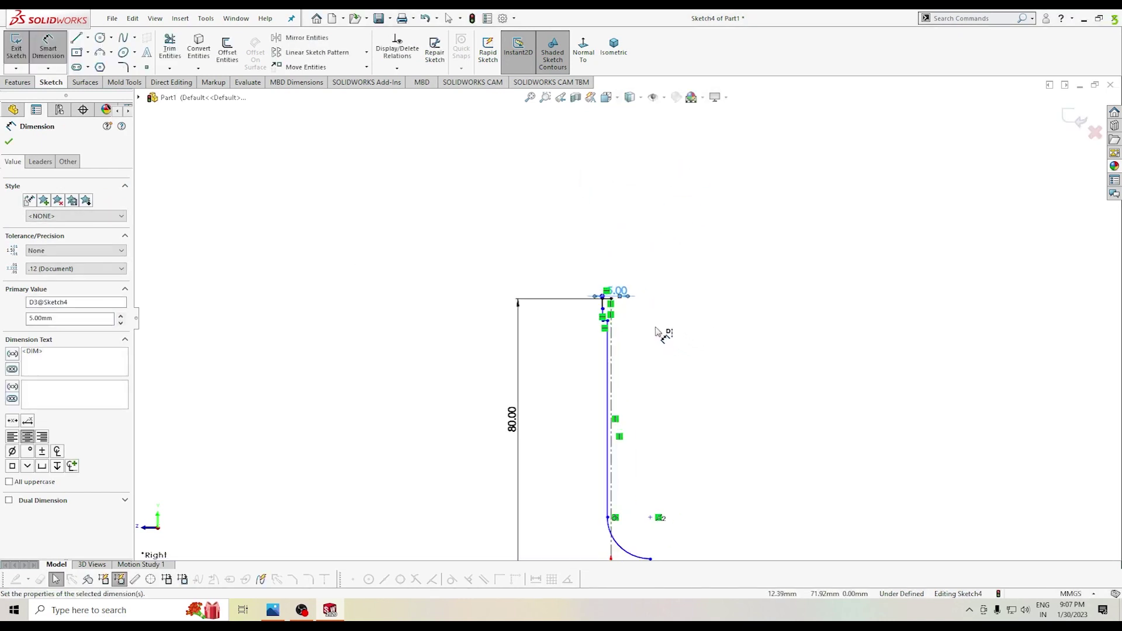
pyautogui.press('Escape')
# Step: Attempt another tip dimension, then undo the misplaced 4.54 value
pyautogui.scroll(2, 653, 328)
pyautogui.scroll(1, 680, 427)
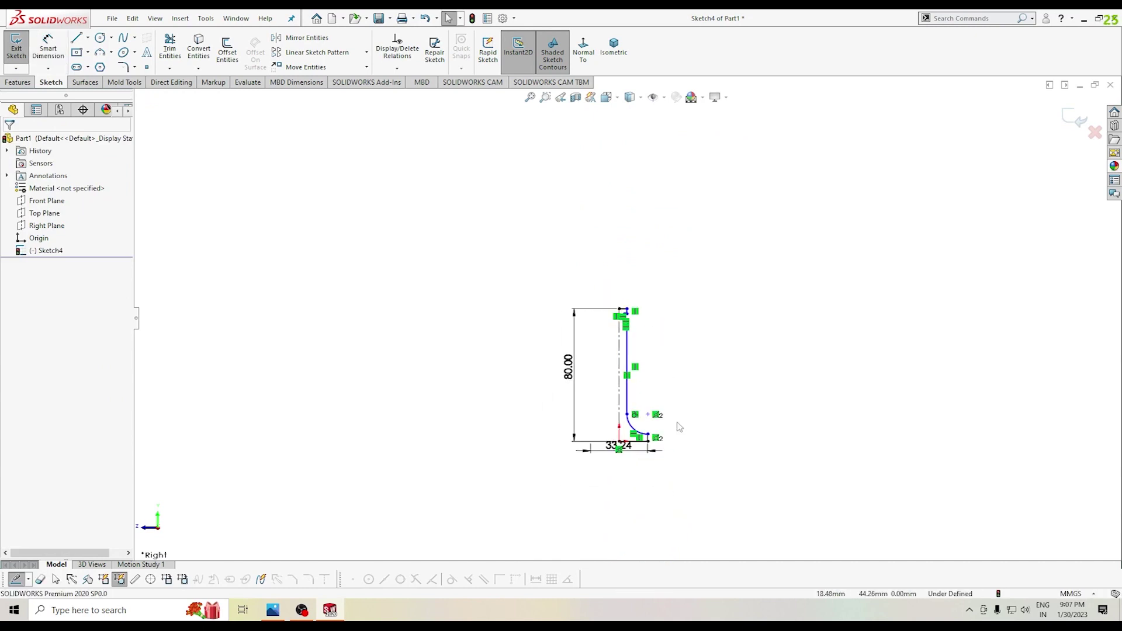
pyautogui.scroll(-3, 672, 426)
pyautogui.scroll(-3, 637, 409)
pyautogui.scroll(4, 649, 425)
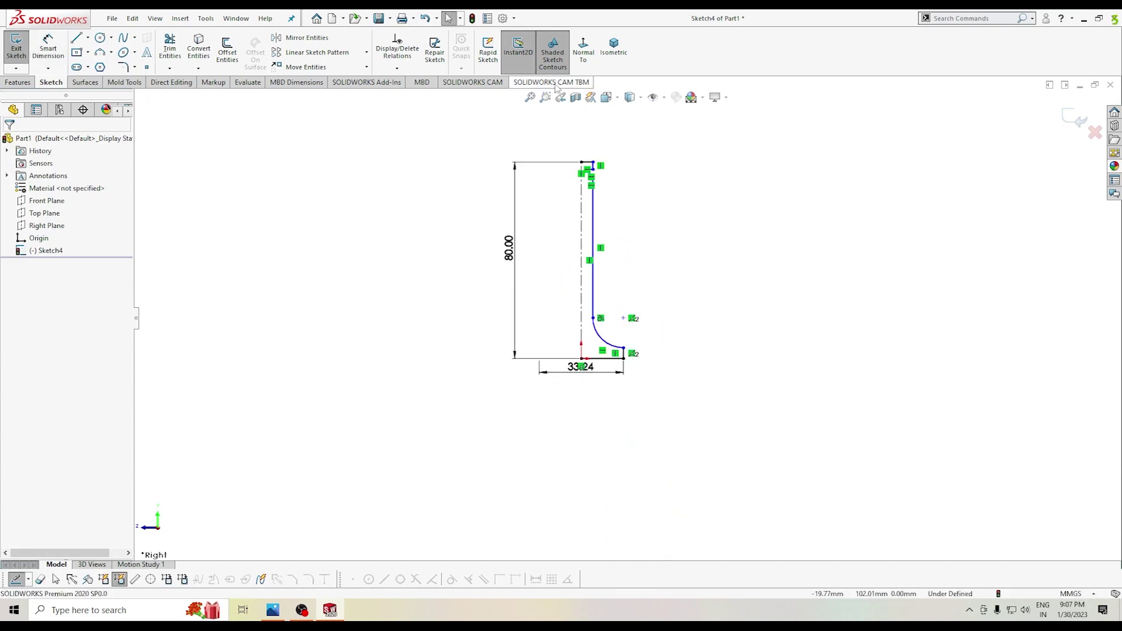
pyautogui.scroll(-3, 602, 191)
pyautogui.scroll(-2, 624, 261)
pyautogui.moveTo(614, 213); pyautogui.dragTo(620, 177, button='right')
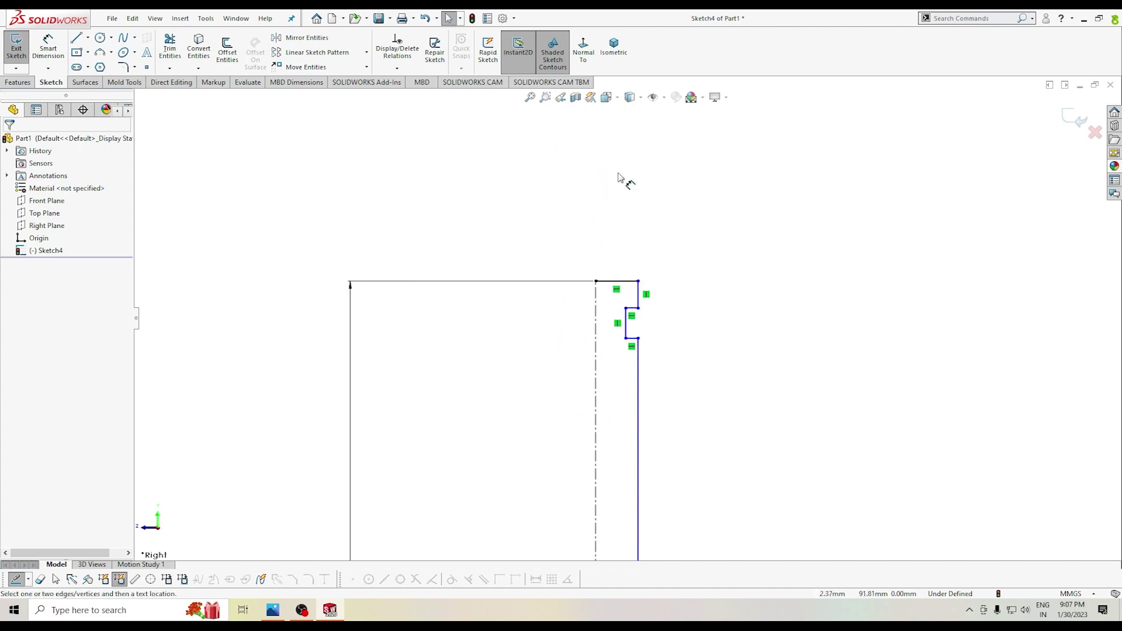
pyautogui.scroll(-2, 639, 275)
pyautogui.click(637, 325)
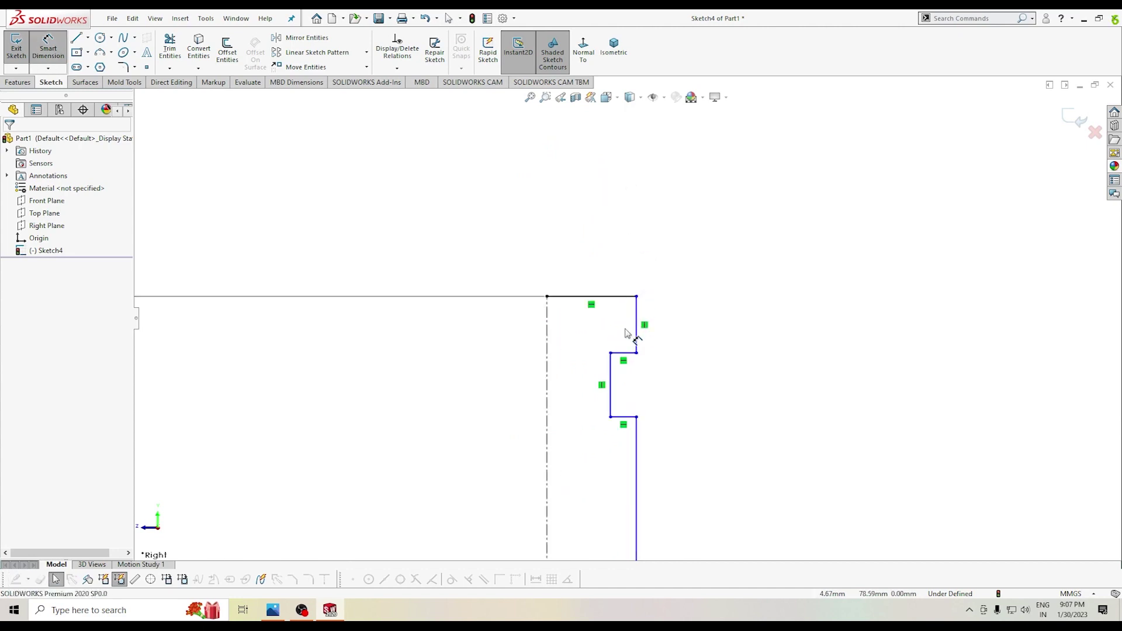
pyautogui.click(547, 327)
pyautogui.click(562, 249)
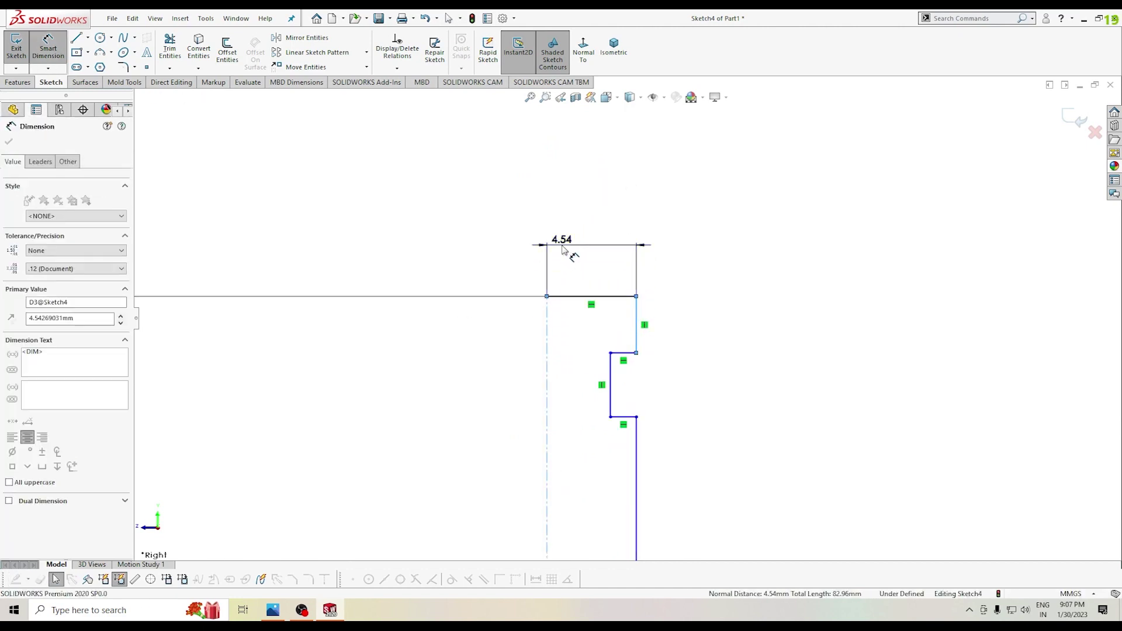
pyautogui.press('Escape')
pyautogui.press('Escape')
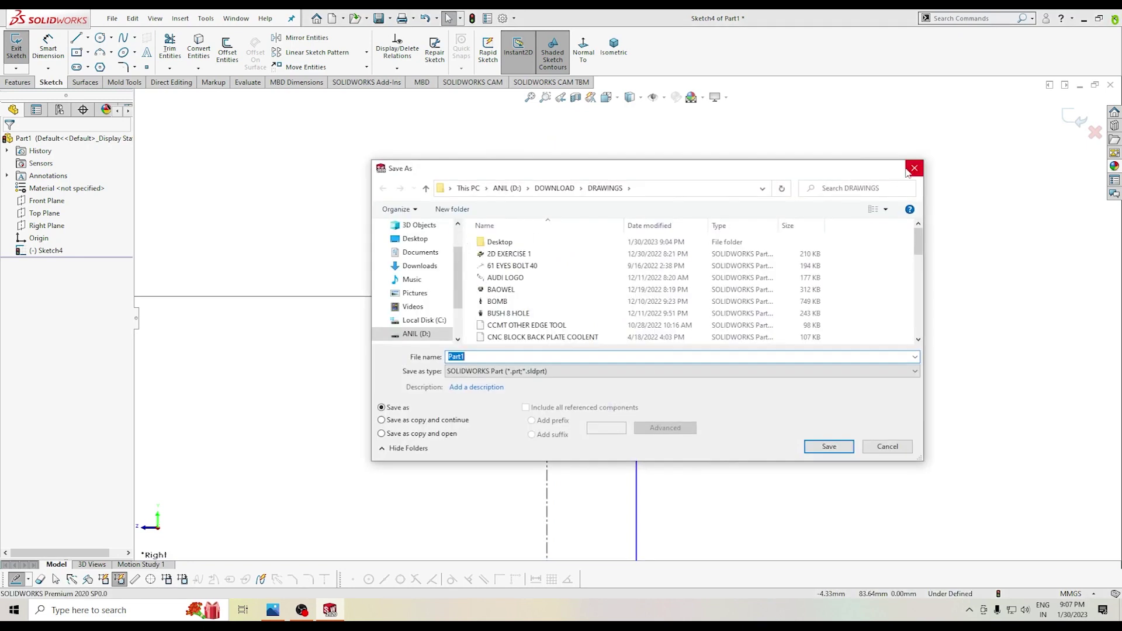
pyautogui.press('Escape')
pyautogui.hotkey('ctrl', 'z')
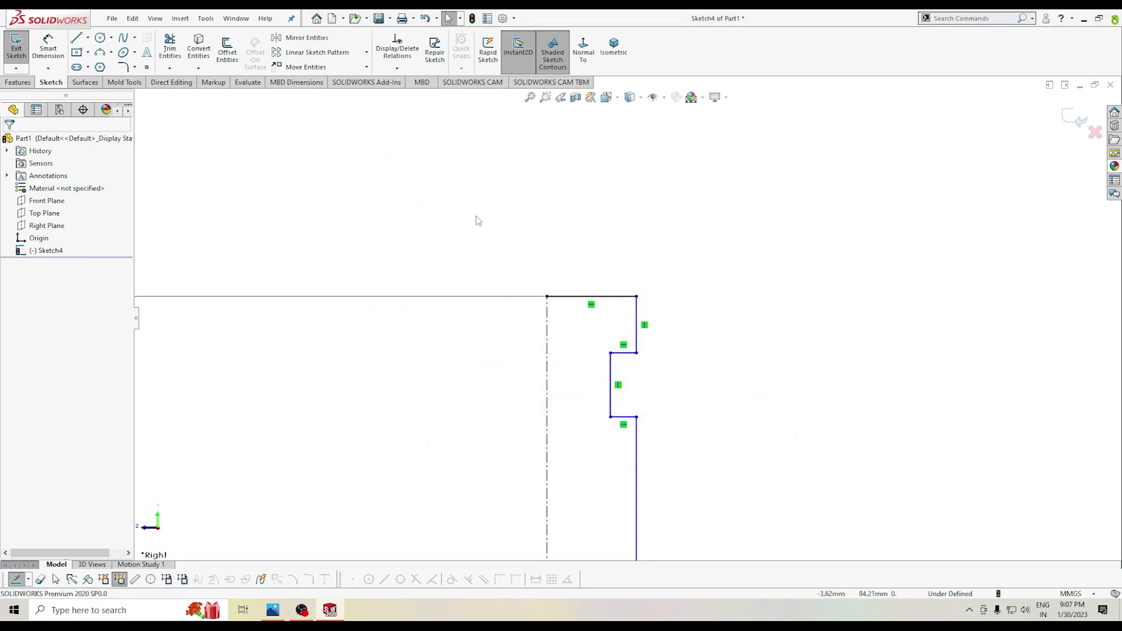
# Step: Dimension the tip as a 5 mm diameter from the centerline
pyautogui.moveTo(470, 205); pyautogui.dragTo(474, 176, button='right')
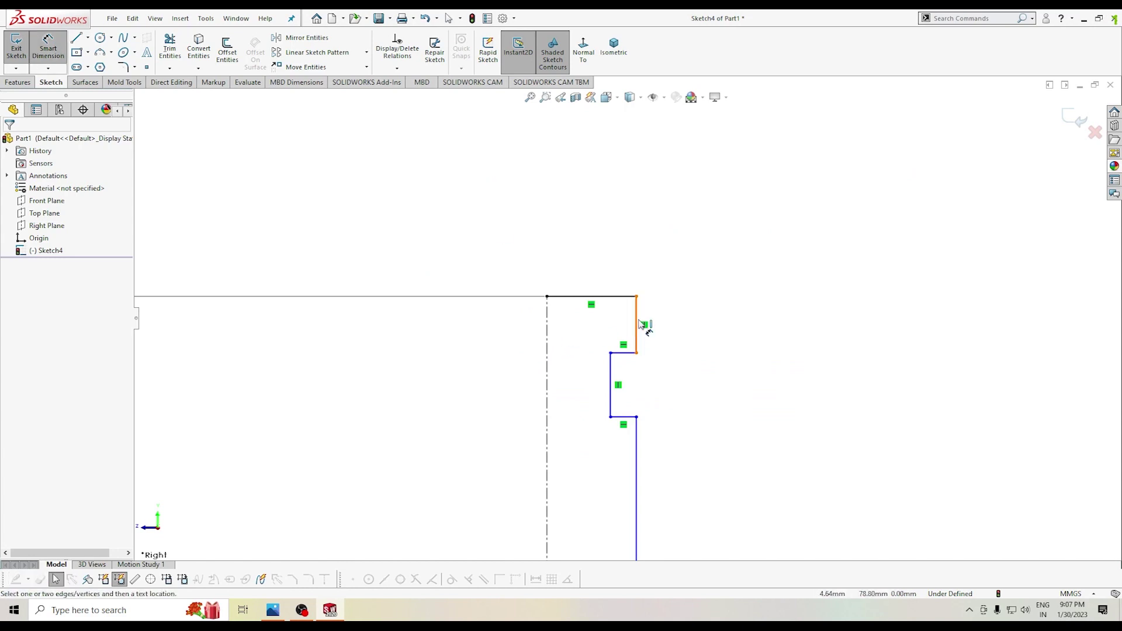
pyautogui.click(637, 323)
pyautogui.click(548, 330)
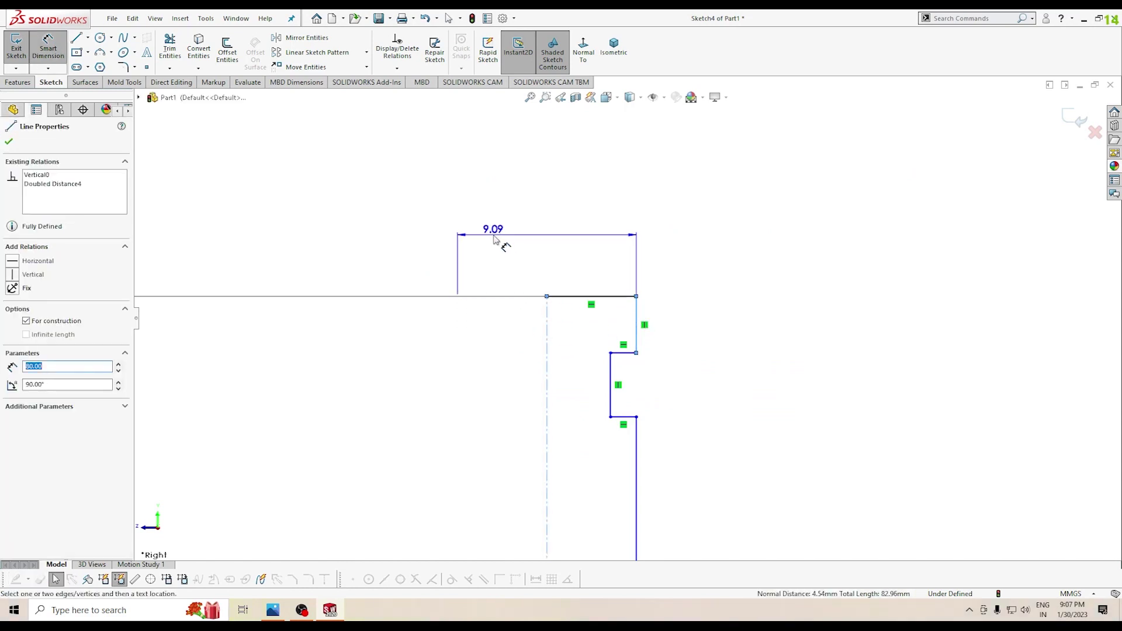
pyautogui.click(504, 244)
pyautogui.write('5.00mm')
pyautogui.press('Return')
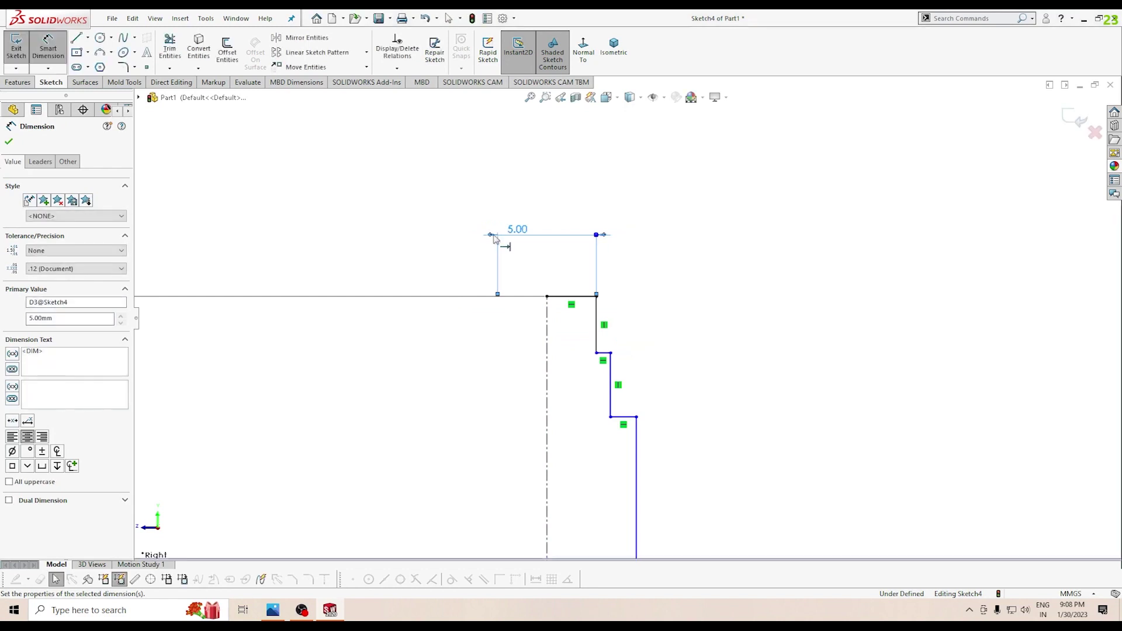
# Step: Set the groove diameter to 3 mm and the stem diameter to 5 mm
pyautogui.click(613, 389)
pyautogui.click(548, 308)
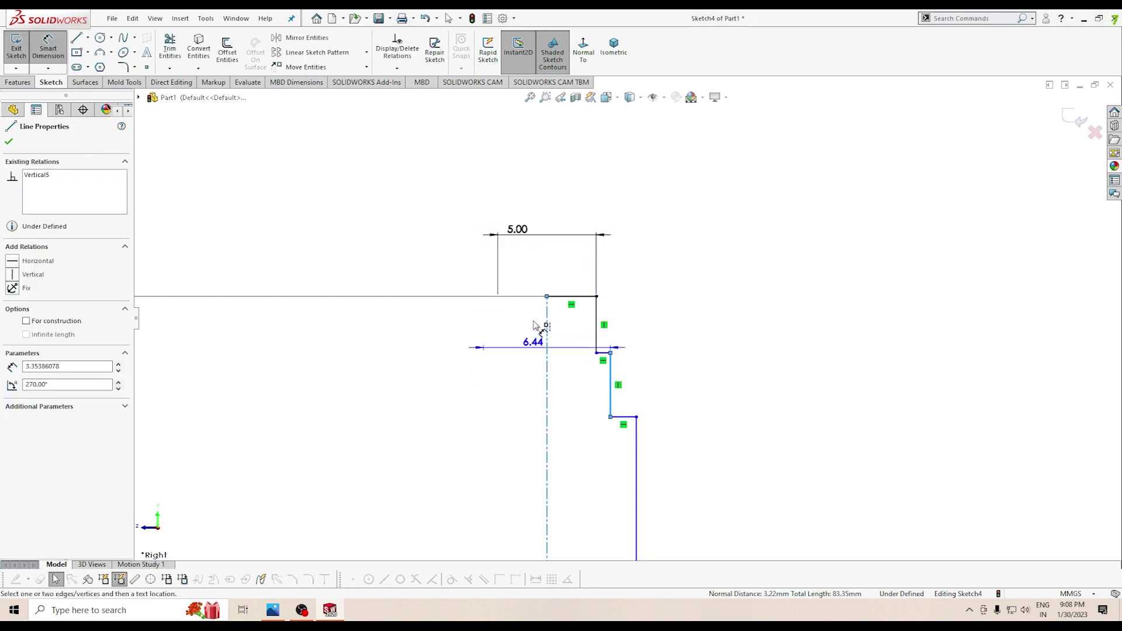
pyautogui.click(539, 283)
pyautogui.write('3')
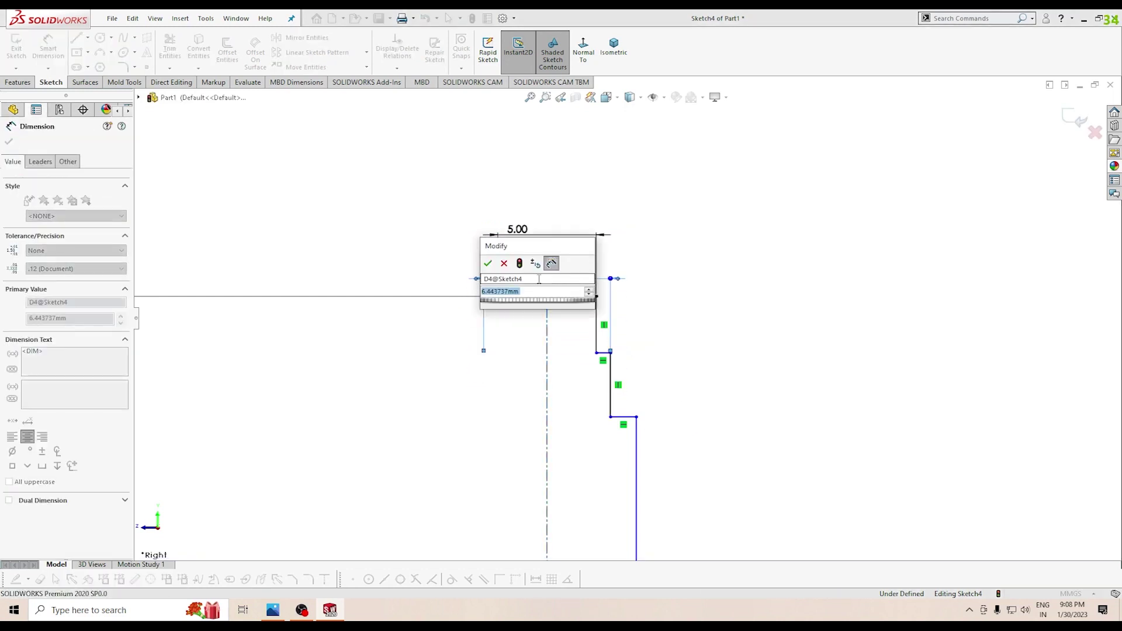
pyautogui.press('Return')
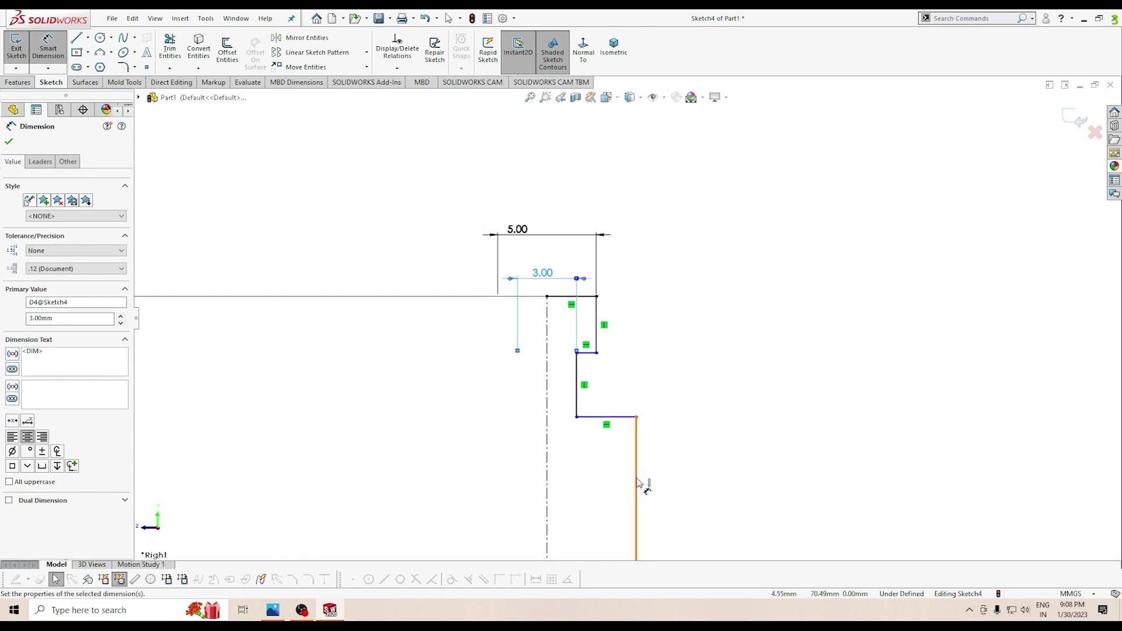
pyautogui.click(637, 503)
pyautogui.click(548, 462)
pyautogui.click(522, 449)
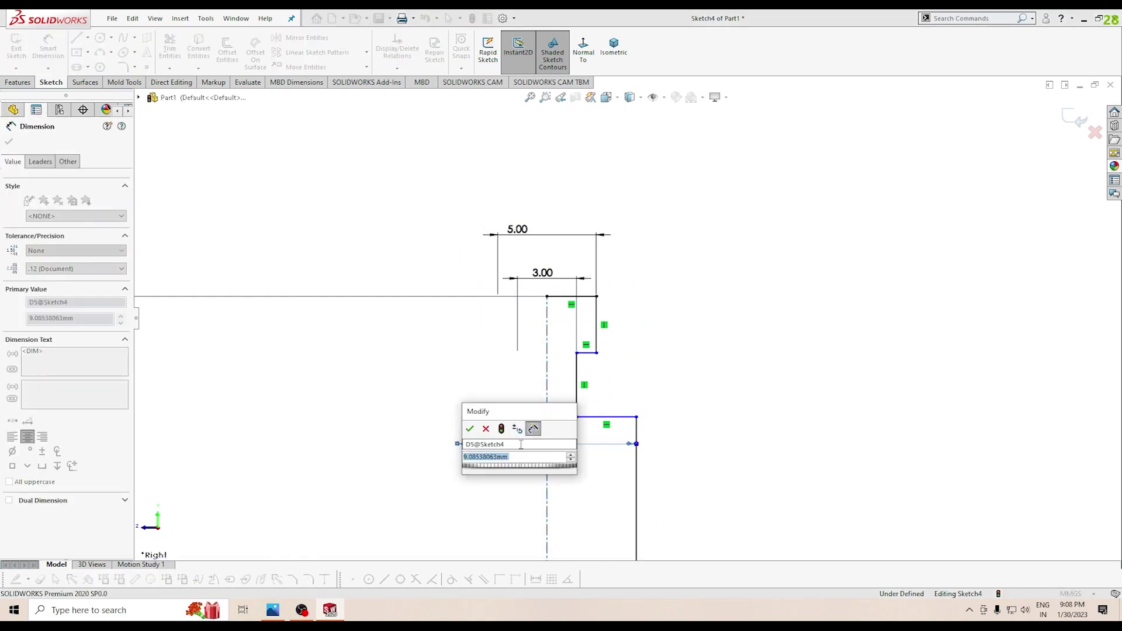
pyautogui.write('5')
pyautogui.press('Return')
# Step: Correct the base diameter from 33.24 back to 22 mm
pyautogui.scroll(3, 529, 440)
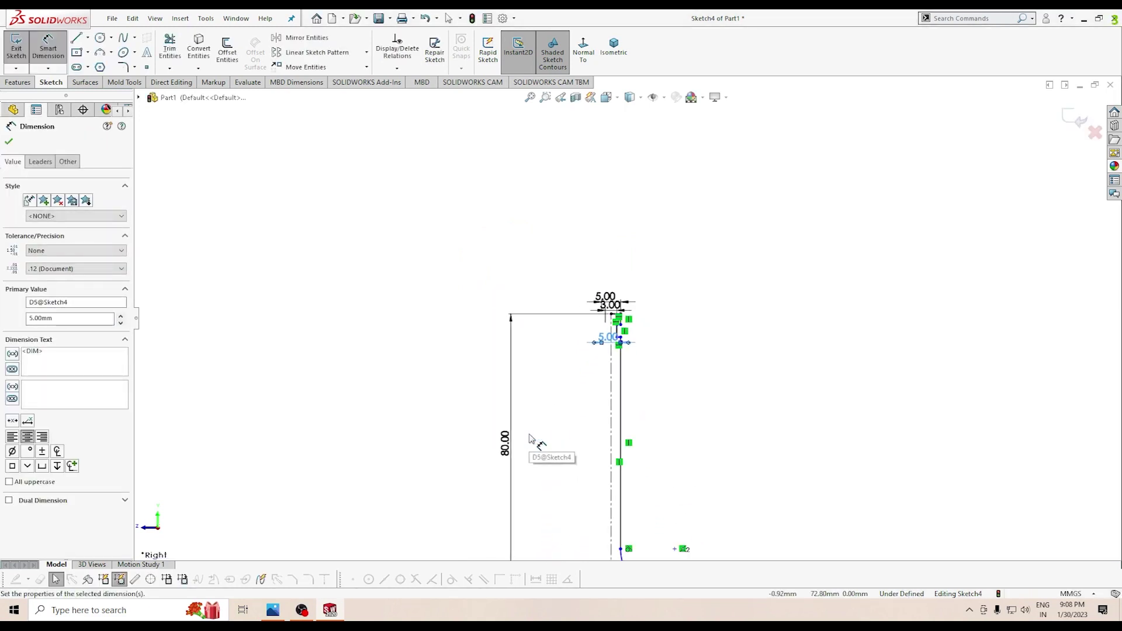
pyautogui.scroll(2, 535, 456)
pyautogui.scroll(-3, 621, 491)
pyautogui.scroll(-2, 617, 494)
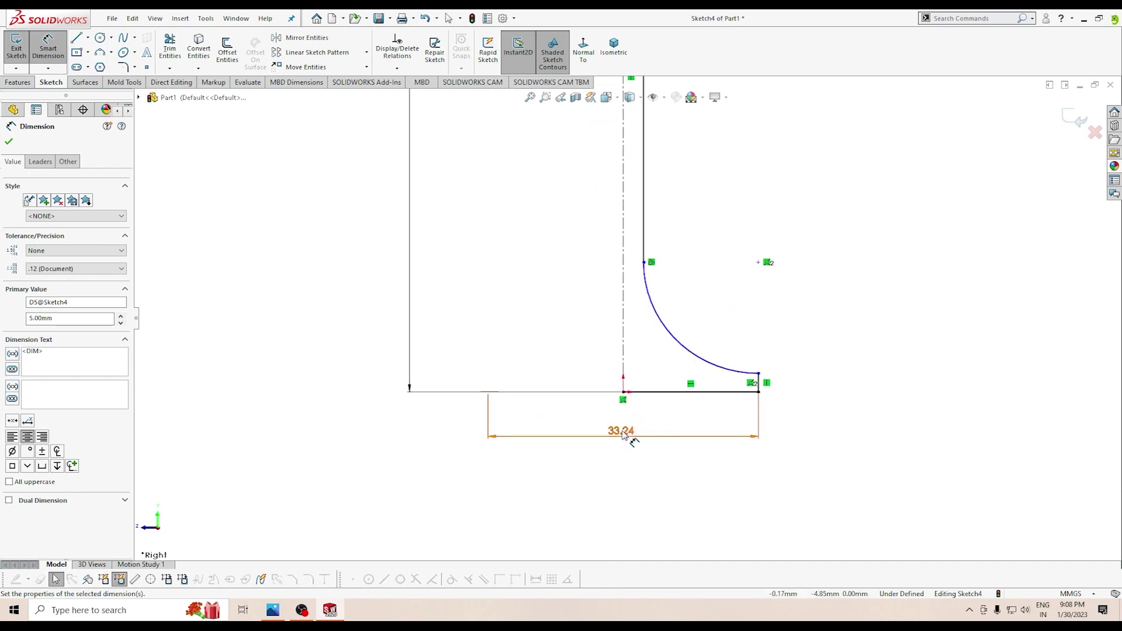
pyautogui.doubleClick(622, 431)
pyautogui.write('22')
pyautogui.press('Return')
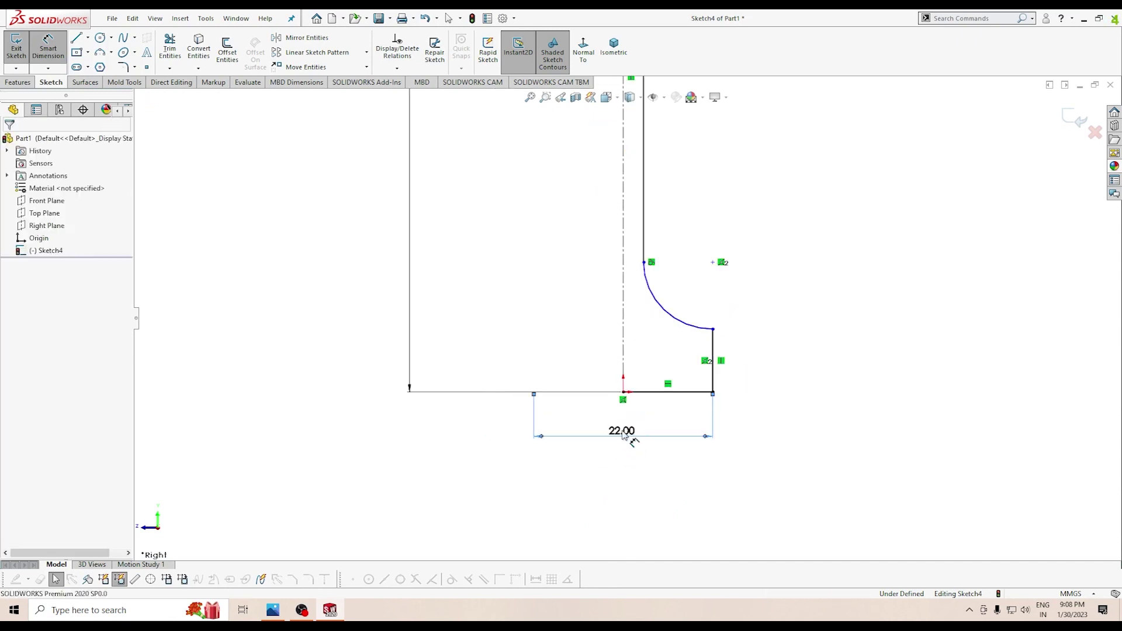
# Step: Dimension the base disc edge height to 3 mm
pyautogui.click(714, 384)
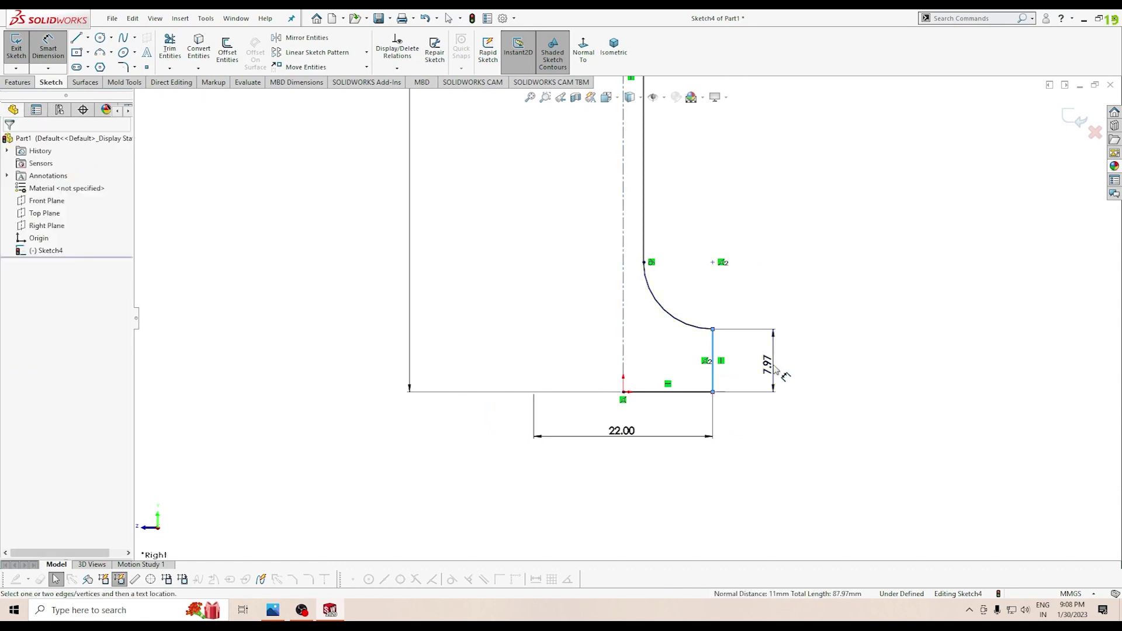
pyautogui.click(781, 372)
pyautogui.write('3')
pyautogui.press('Return')
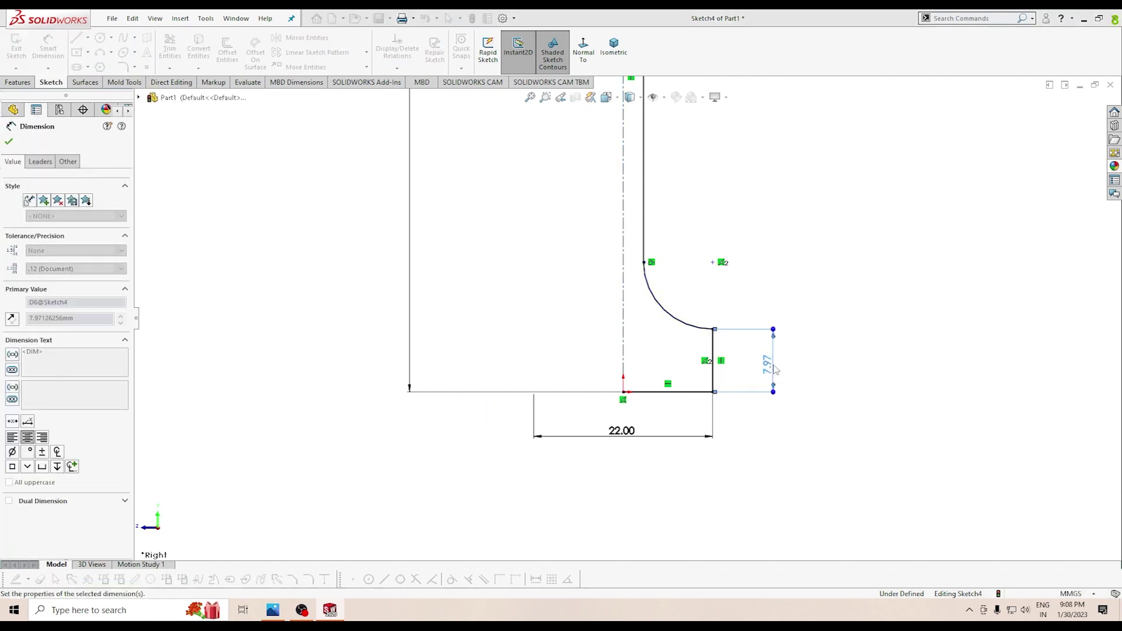
pyautogui.scroll(-3, 781, 371)
pyautogui.scroll(2, 696, 367)
pyautogui.scroll(2, 646, 256)
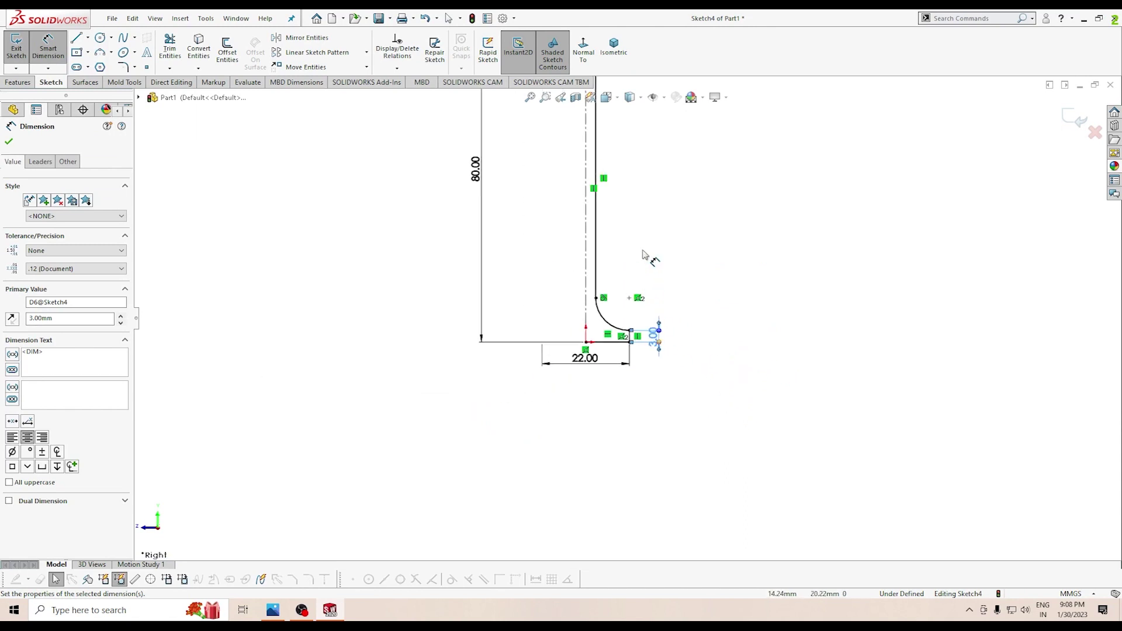
pyautogui.scroll(2, 642, 220)
pyautogui.scroll(2, 616, 180)
pyautogui.scroll(-1, 608, 211)
pyautogui.scroll(-3, 489, 283)
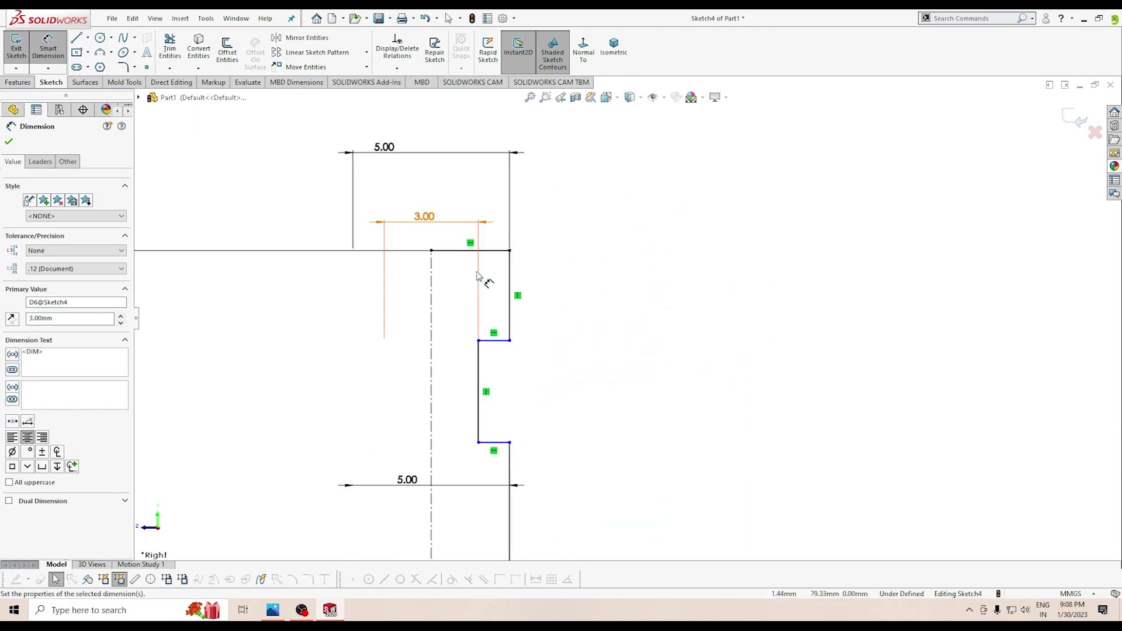
pyautogui.click(279, 616)
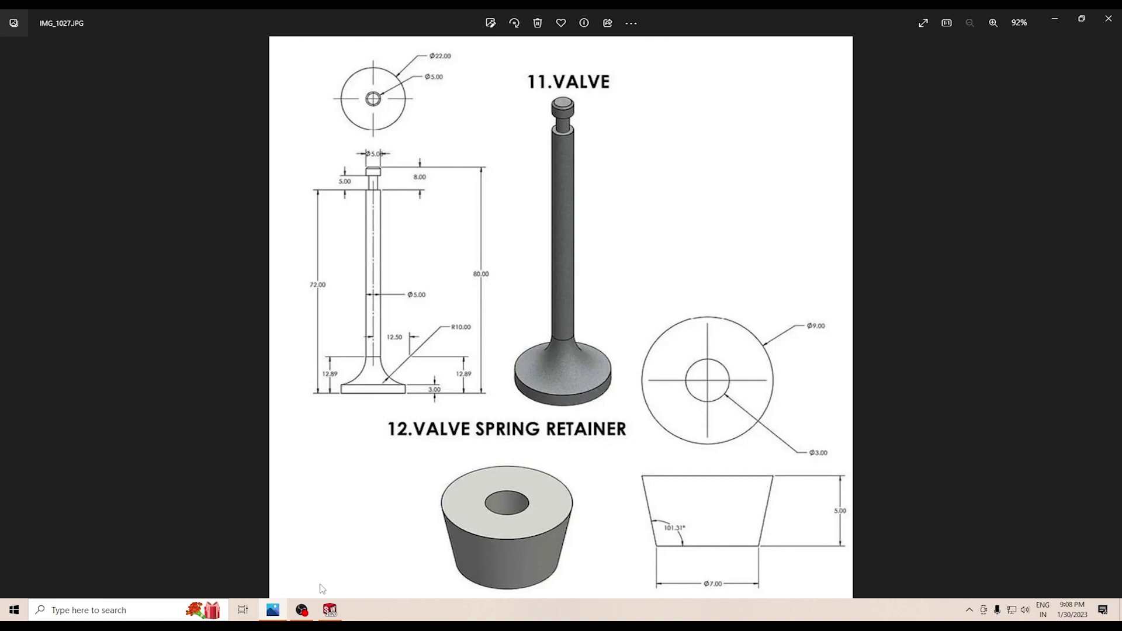
pyautogui.click(329, 612)
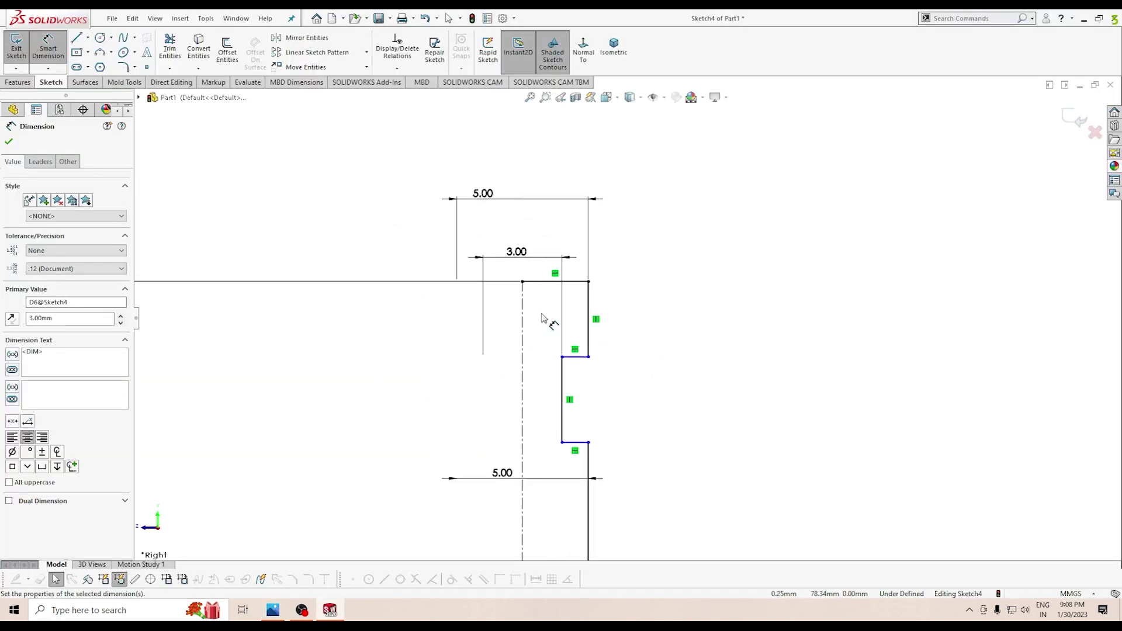
# Step: Dimension the tip height to 8 mm and the recessed groove line to 5 mm
pyautogui.click(572, 283)
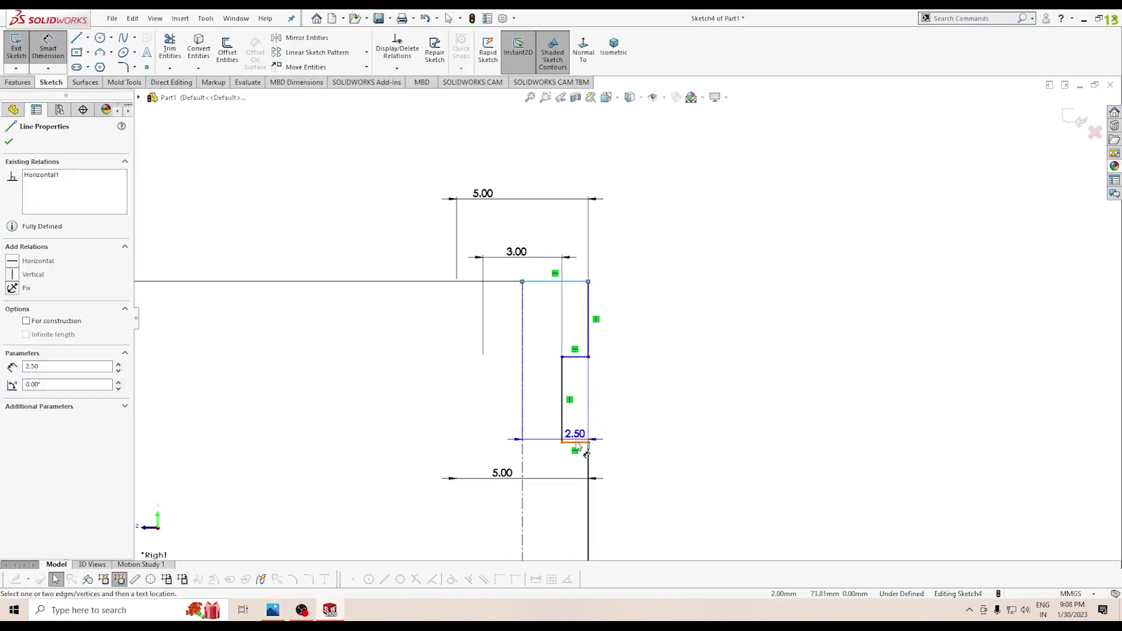
pyautogui.click(695, 410)
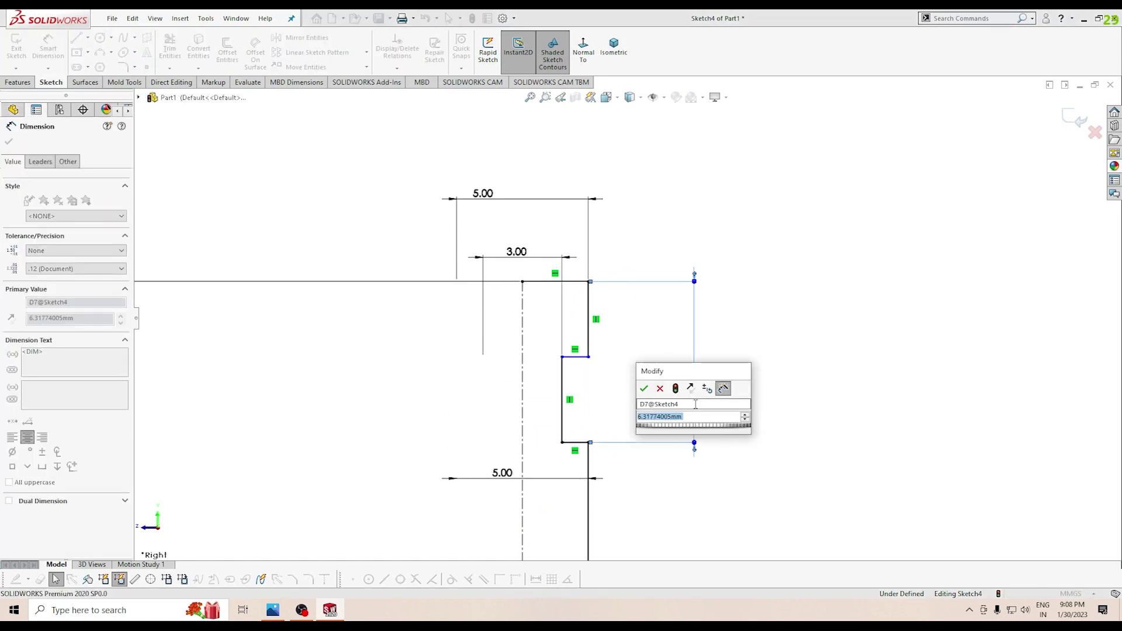
pyautogui.write('8')
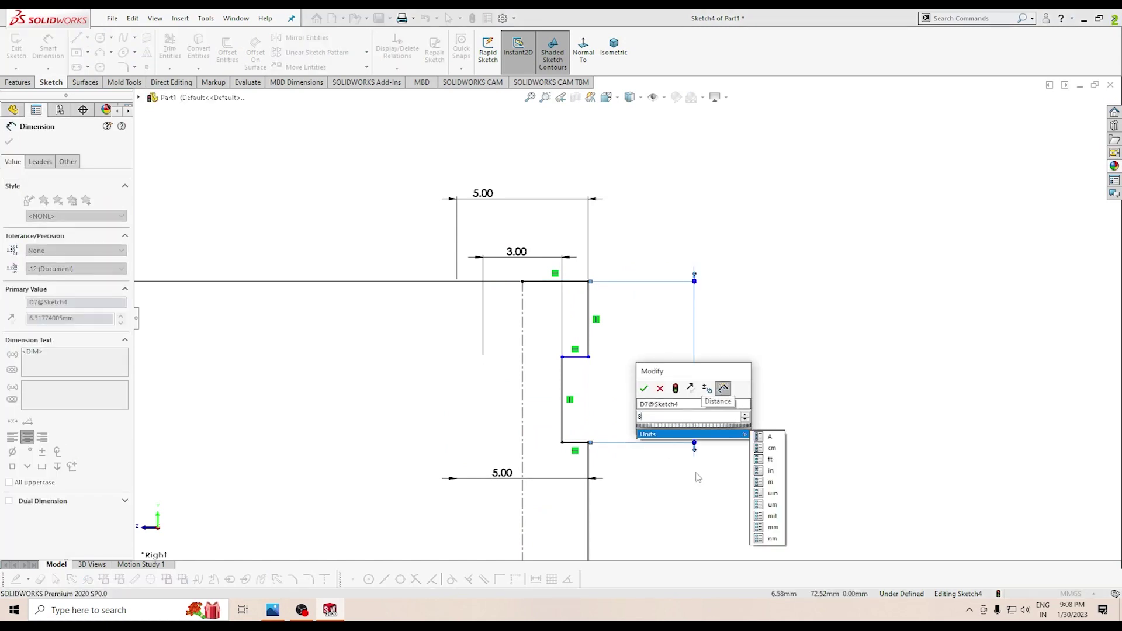
pyautogui.press('Return')
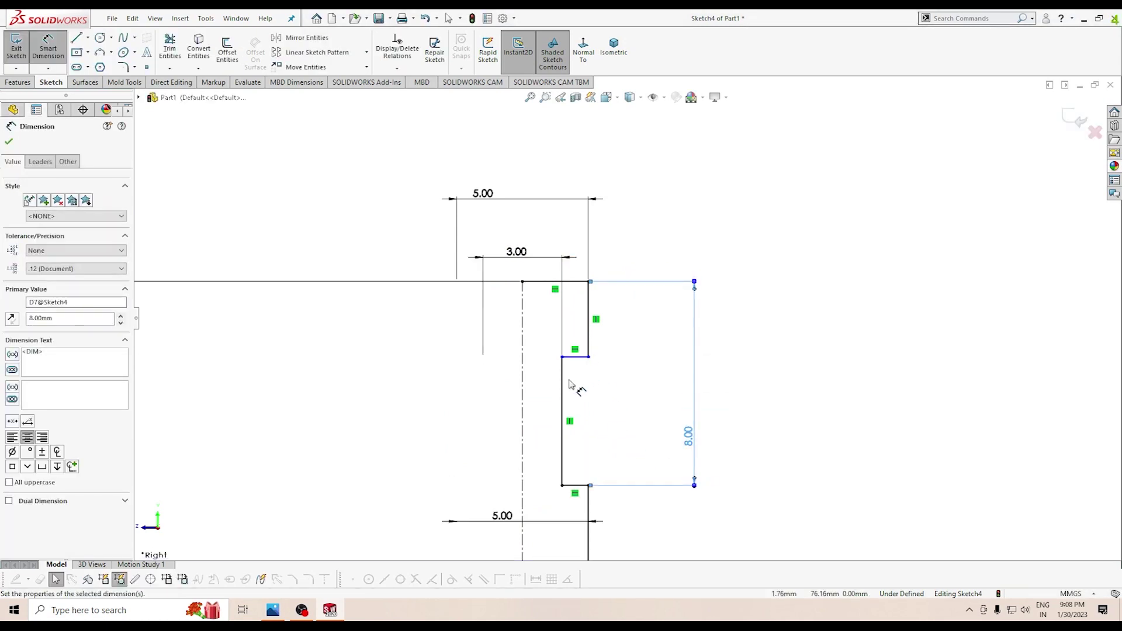
pyautogui.click(566, 383)
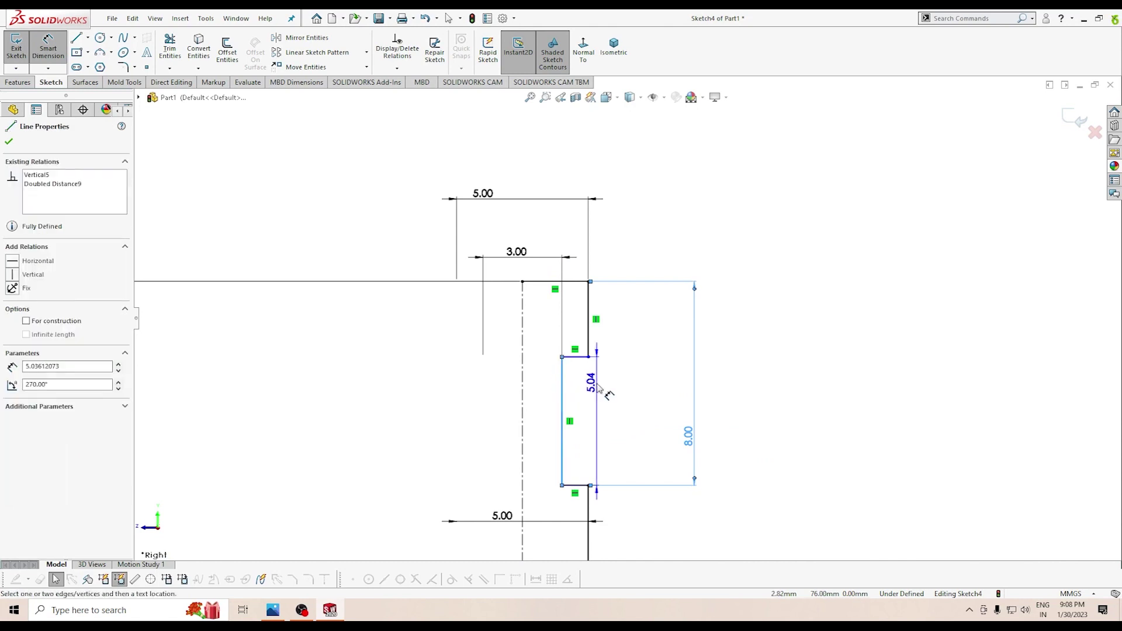
pyautogui.click(602, 390)
pyautogui.write('5.03612073mm')
pyautogui.press('Return')
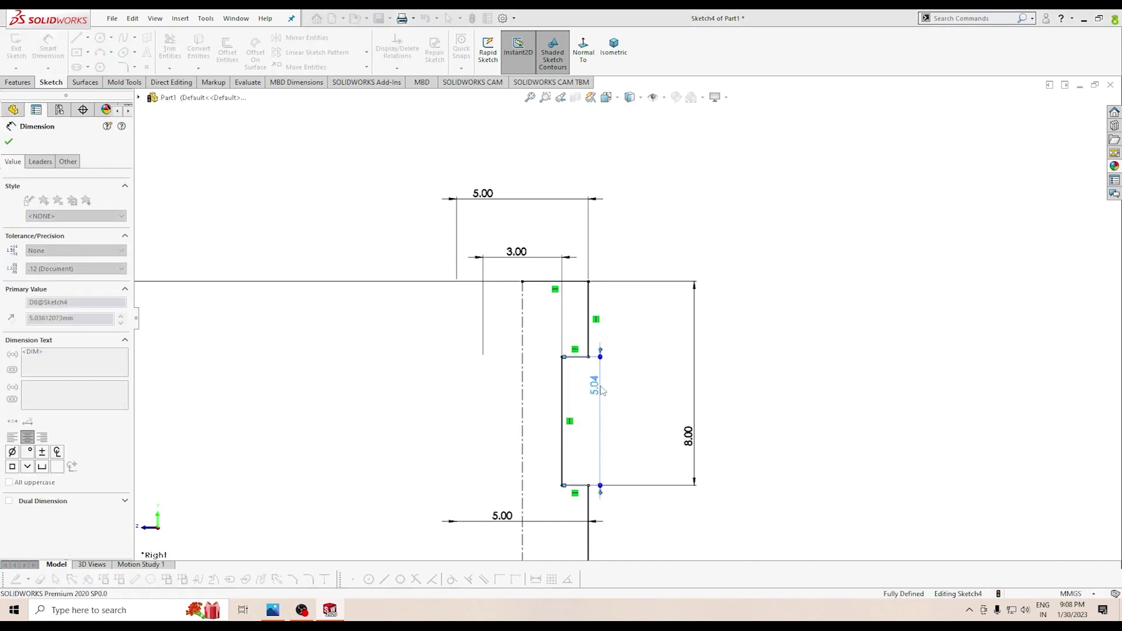
# Step: Compare the fully defined sketch against the valve reference drawing
pyautogui.scroll(3, 642, 467)
pyautogui.scroll(2, 634, 455)
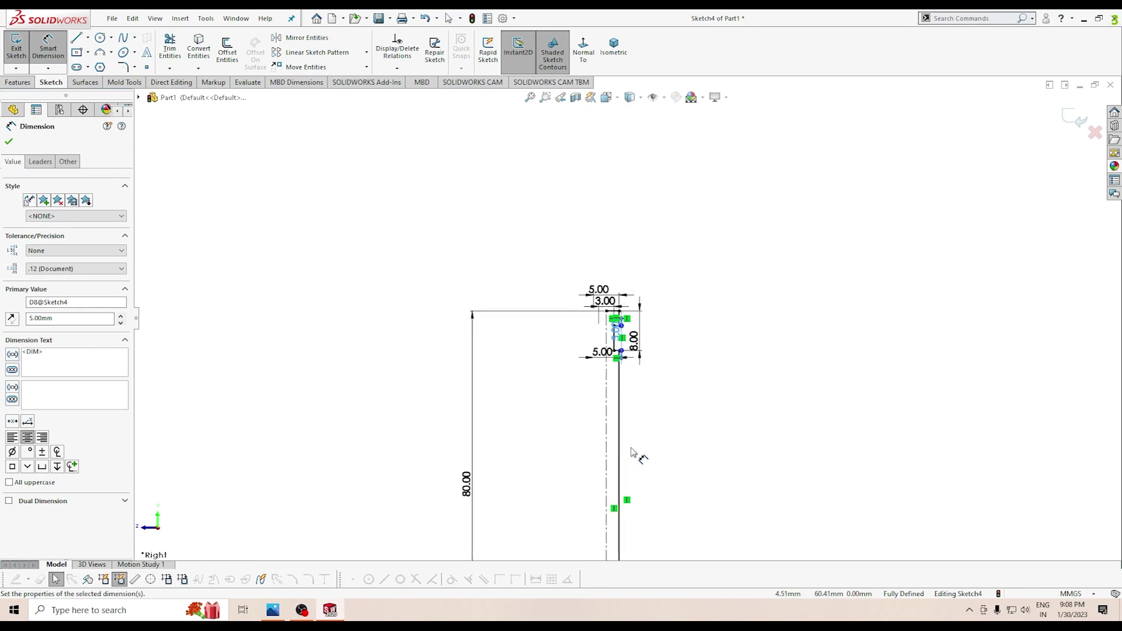
pyautogui.click(275, 611)
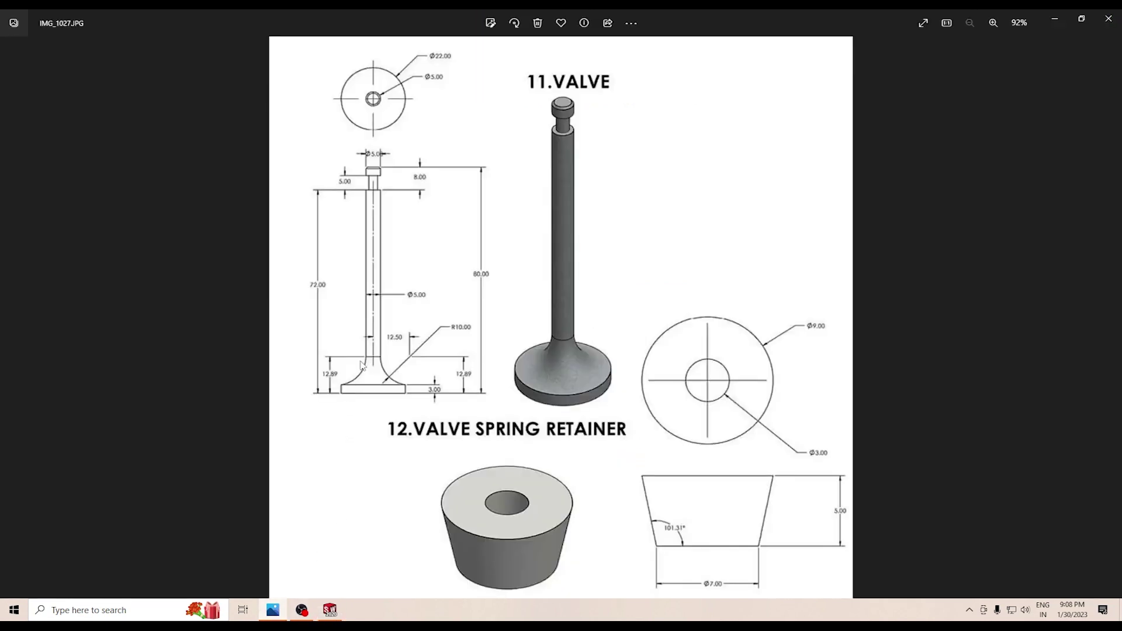
pyautogui.click(328, 612)
pyautogui.scroll(2, 575, 429)
pyautogui.scroll(2, 587, 436)
# Step: Try a vertical height dimension on the base fillet and decline it as over-defining
pyautogui.scroll(-1, 633, 513)
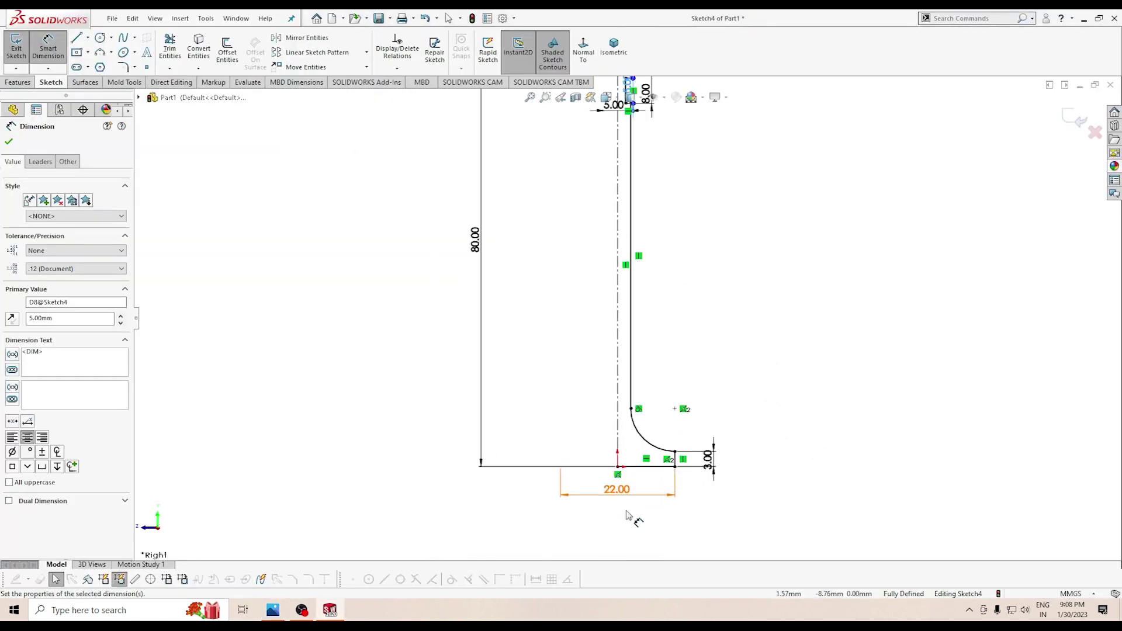
pyautogui.scroll(-1, 642, 471)
pyautogui.scroll(-1, 626, 450)
pyautogui.scroll(-2, 703, 455)
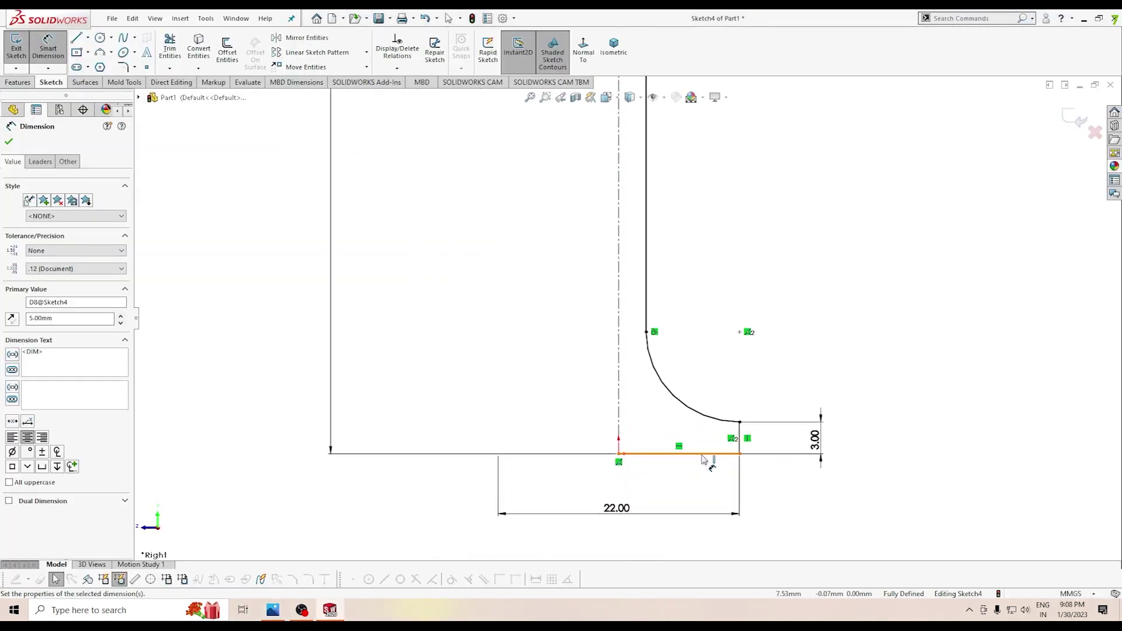
pyautogui.click(705, 455)
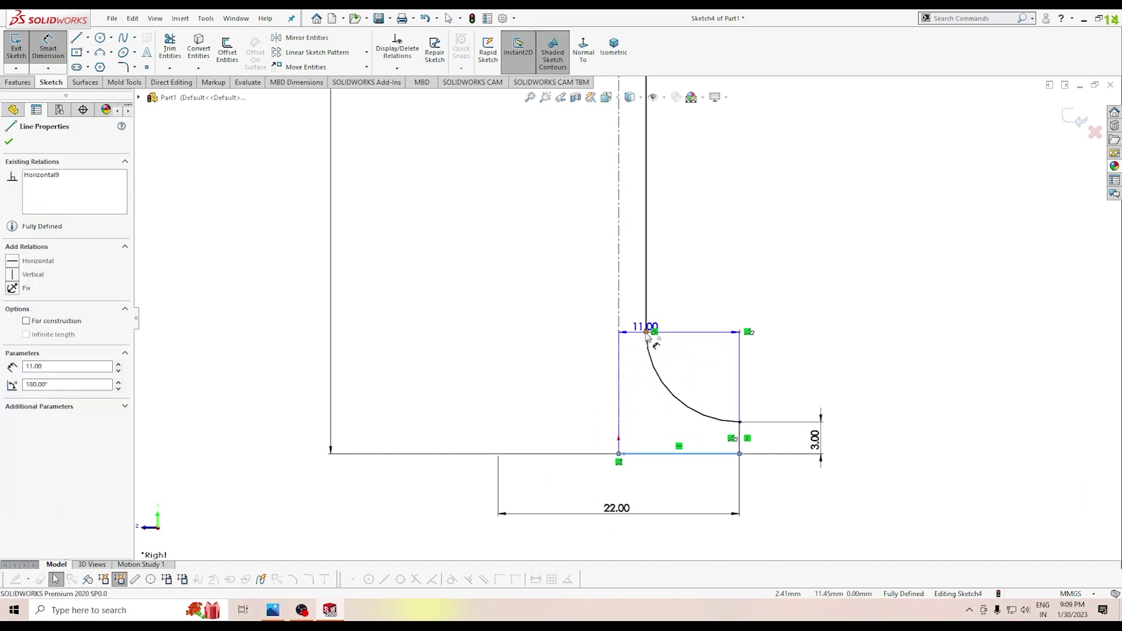
pyautogui.click(647, 336)
pyautogui.click(582, 357)
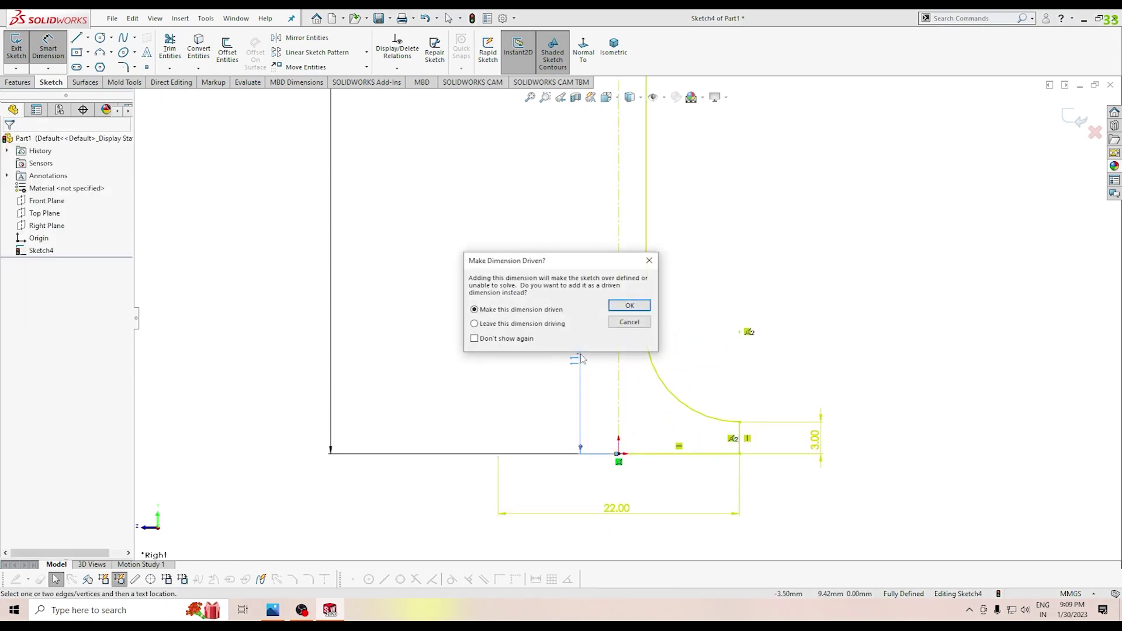
pyautogui.click(649, 260)
# Step: Try a radius dimension on the fillet arc, decline it, then start Trim Entities
pyautogui.scroll(-3, 690, 412)
pyautogui.scroll(3, 689, 413)
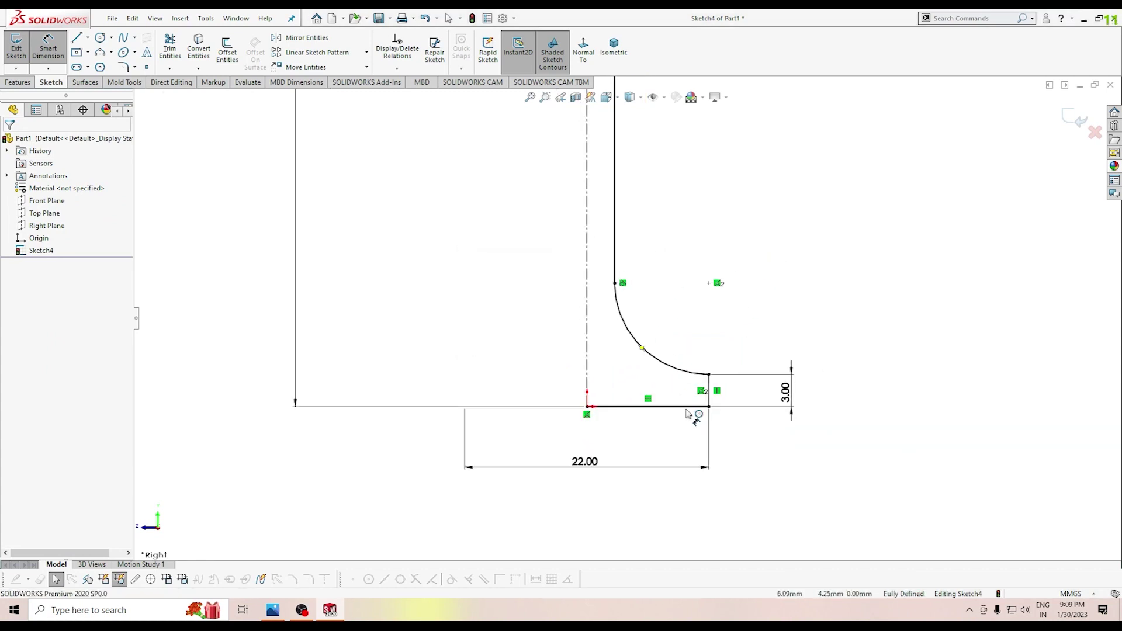
pyautogui.scroll(3, 688, 414)
pyautogui.scroll(-3, 678, 324)
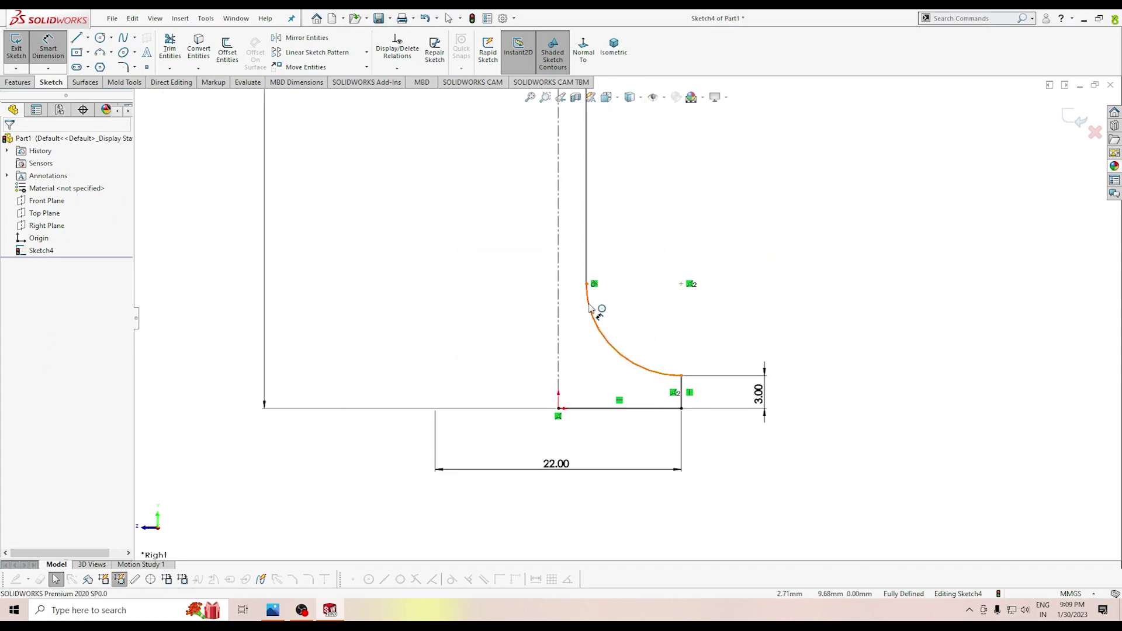
pyautogui.moveTo(428, 304); pyautogui.dragTo(428, 256, button='right')
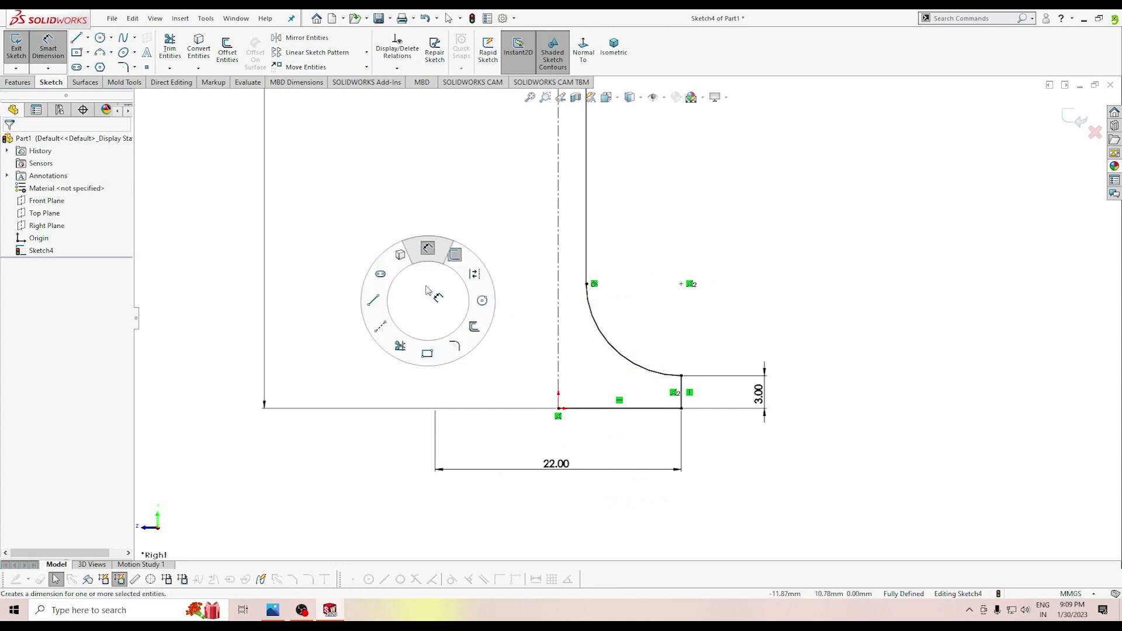
pyautogui.moveTo(390, 321); pyautogui.dragTo(402, 283, button='right')
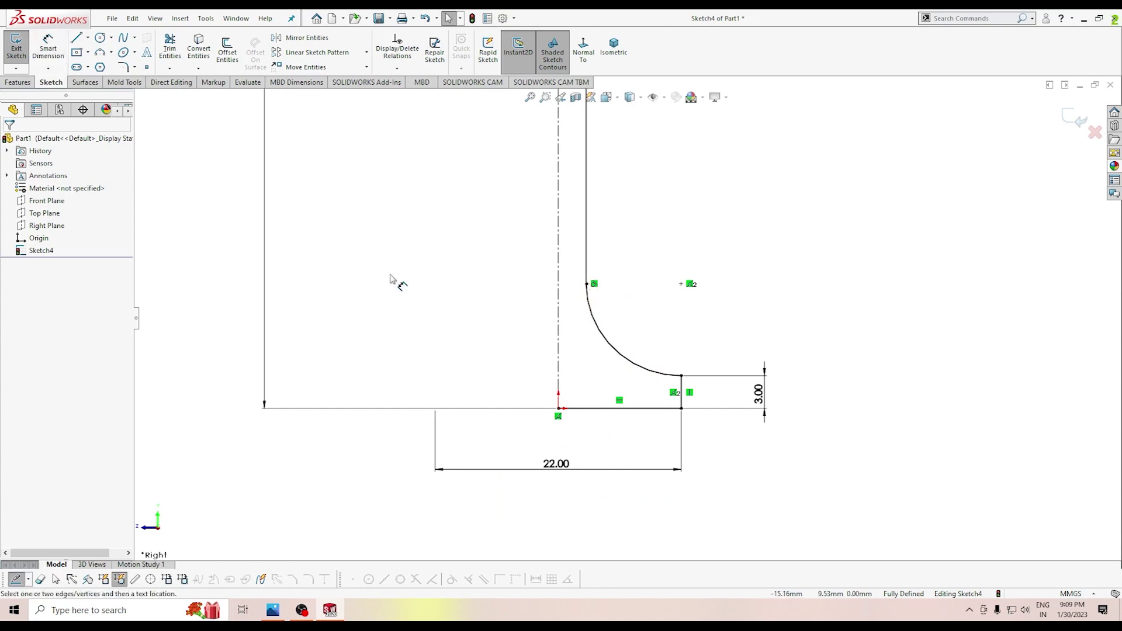
pyautogui.click(620, 349)
pyautogui.click(641, 331)
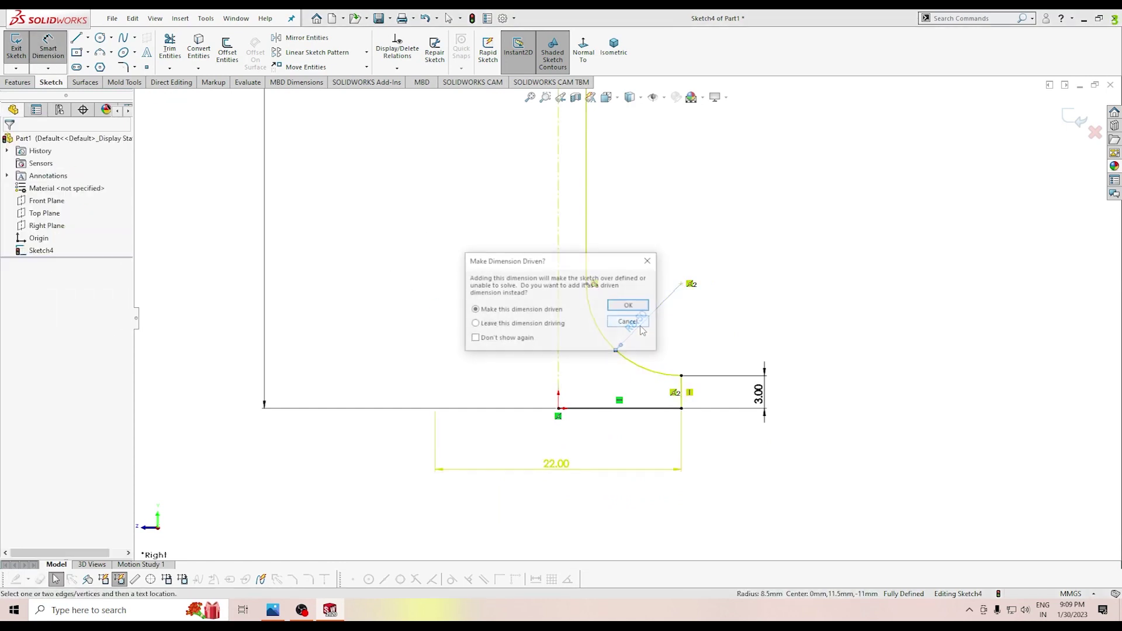
pyautogui.click(653, 321)
pyautogui.scroll(2, 655, 325)
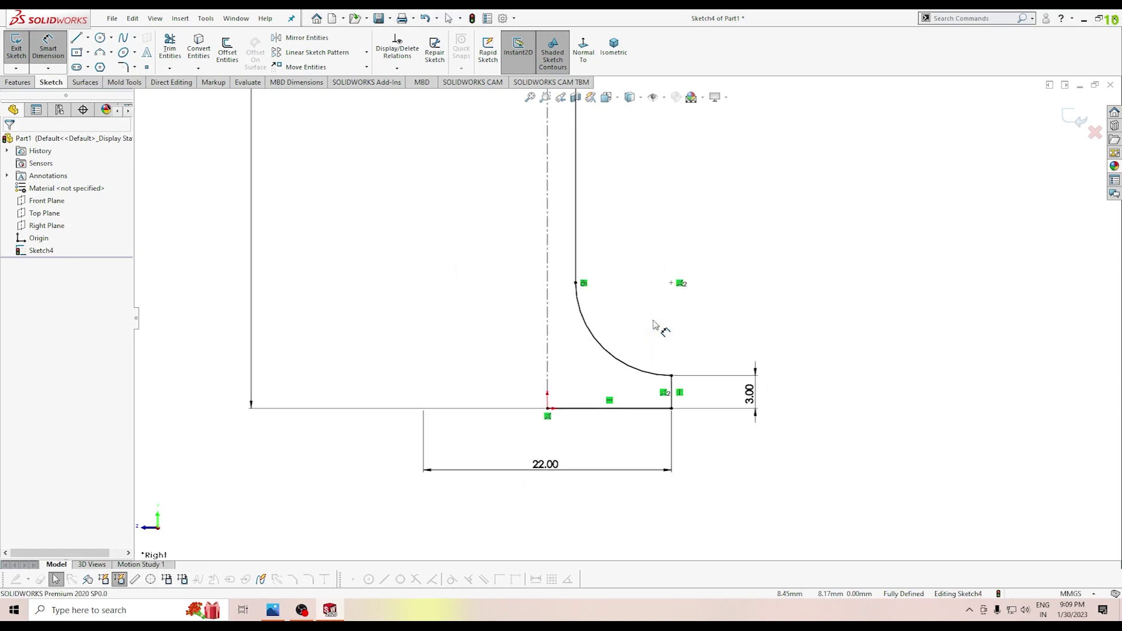
pyautogui.moveTo(446, 301)
pyautogui.mouseDown(button='right')
pyautogui.moveTo(442, 283)
pyautogui.moveTo(408, 314)
pyautogui.mouseUp(button='right')
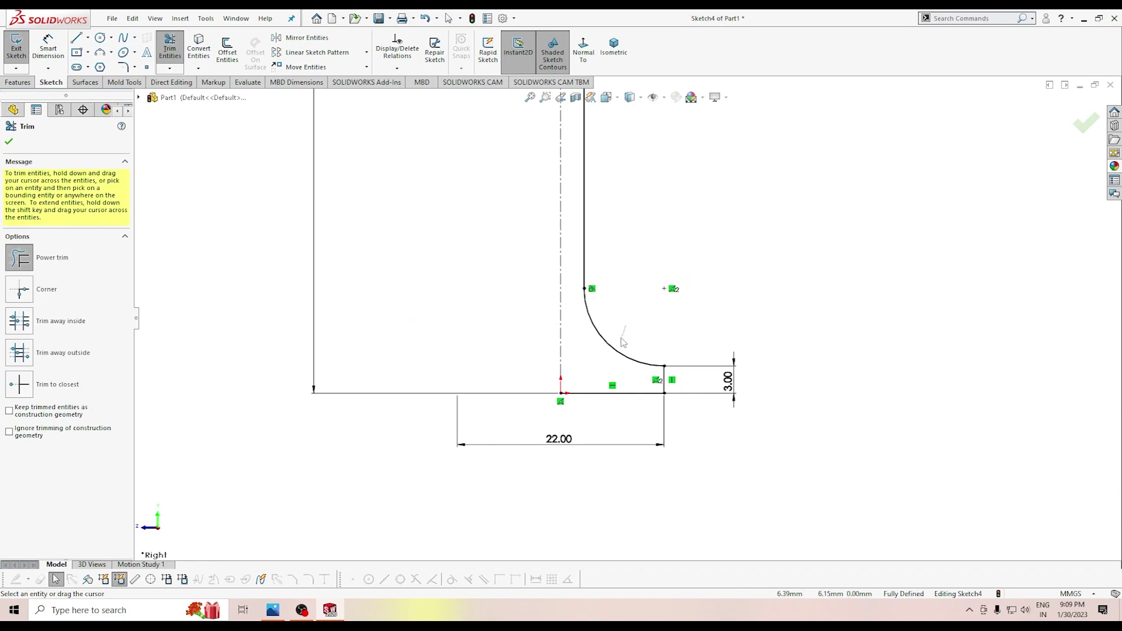
# Step: Trim away the base fillet arc, abandoning a first three-point arc attempt
pyautogui.moveTo(618, 349); pyautogui.dragTo(614, 351)
pyautogui.scroll(3, 603, 368)
pyautogui.scroll(1, 594, 294)
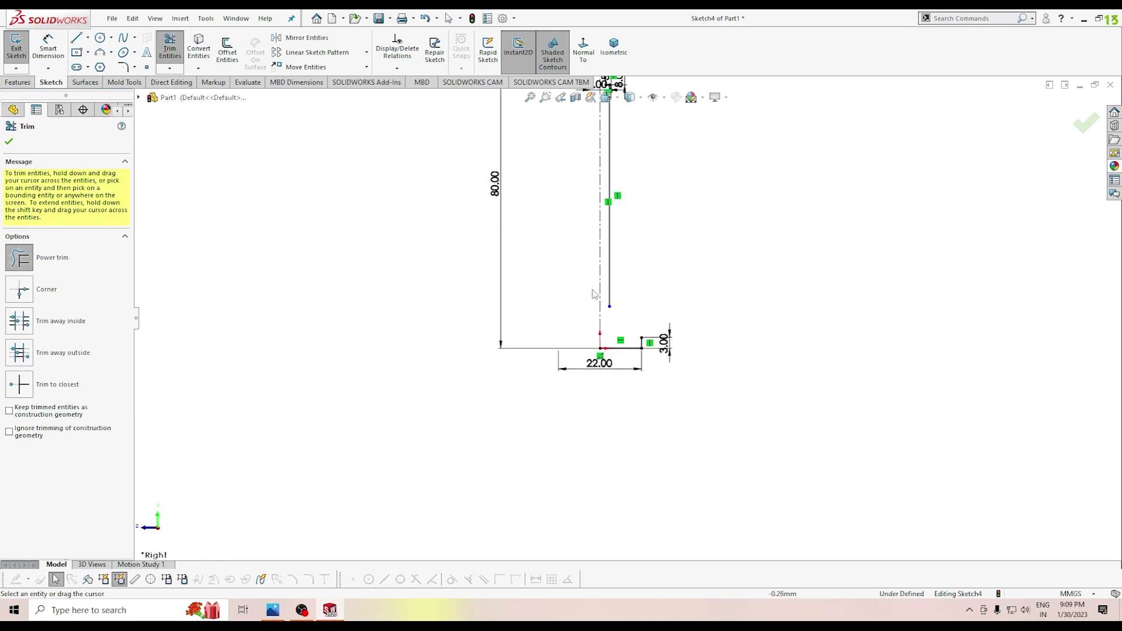
pyautogui.click(105, 54)
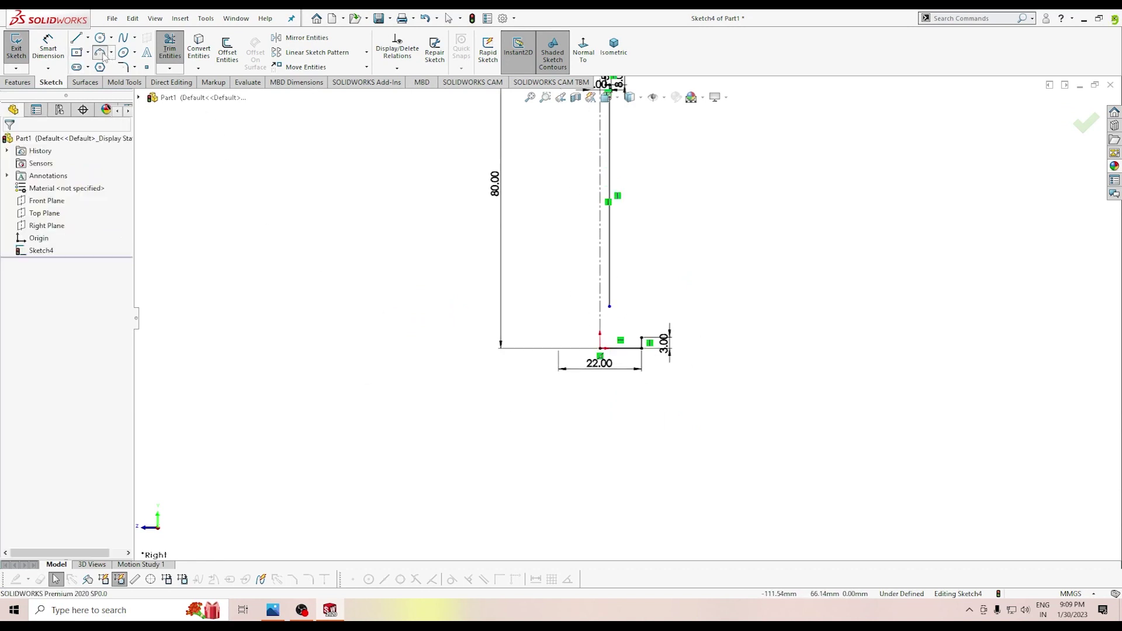
pyautogui.click(609, 307)
pyautogui.click(642, 338)
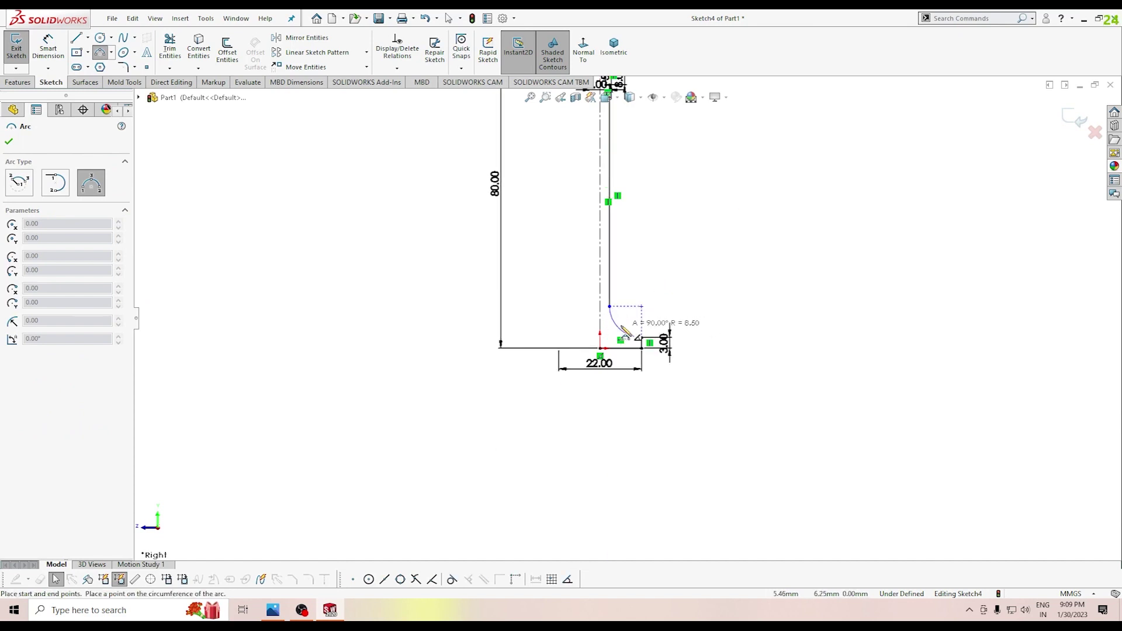
pyautogui.press('Escape')
# Step: Dimension the stem's lower endpoint 12.89 mm above the base line
pyautogui.scroll(-2, 613, 285)
pyautogui.moveTo(526, 325); pyautogui.dragTo(526, 278, button='right')
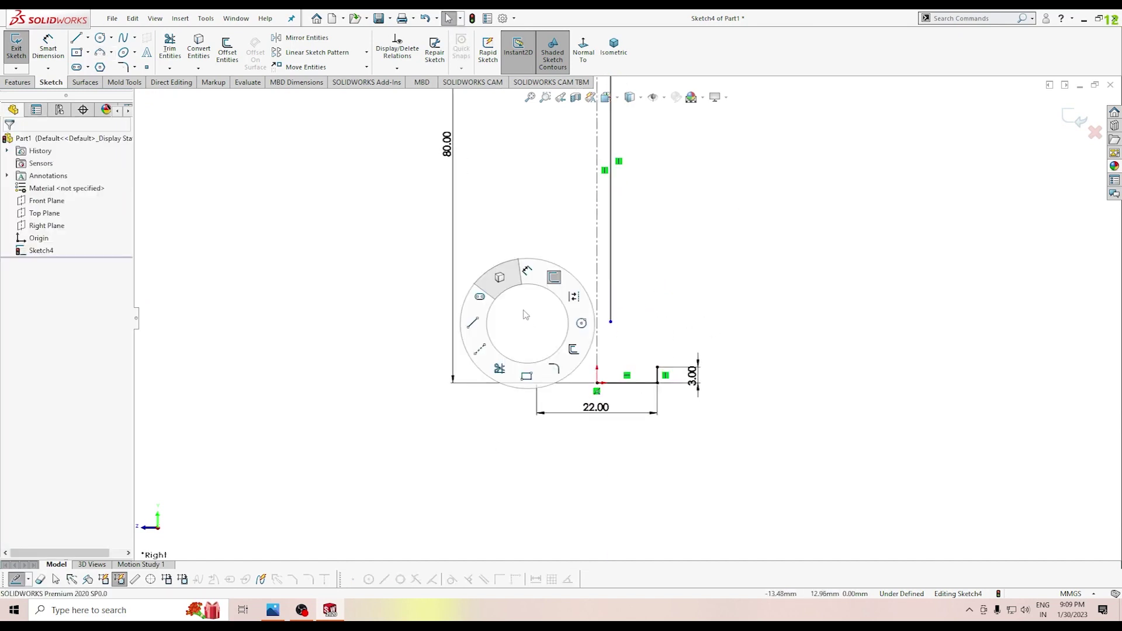
pyautogui.click(611, 323)
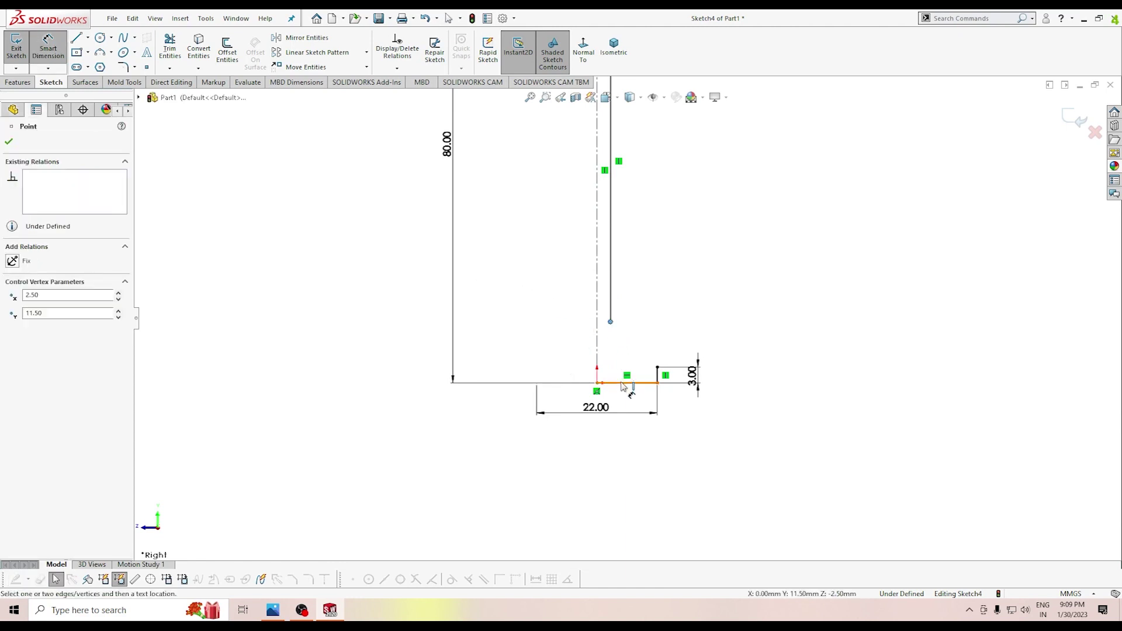
pyautogui.click(623, 383)
pyautogui.click(554, 349)
pyautogui.write('12.89')
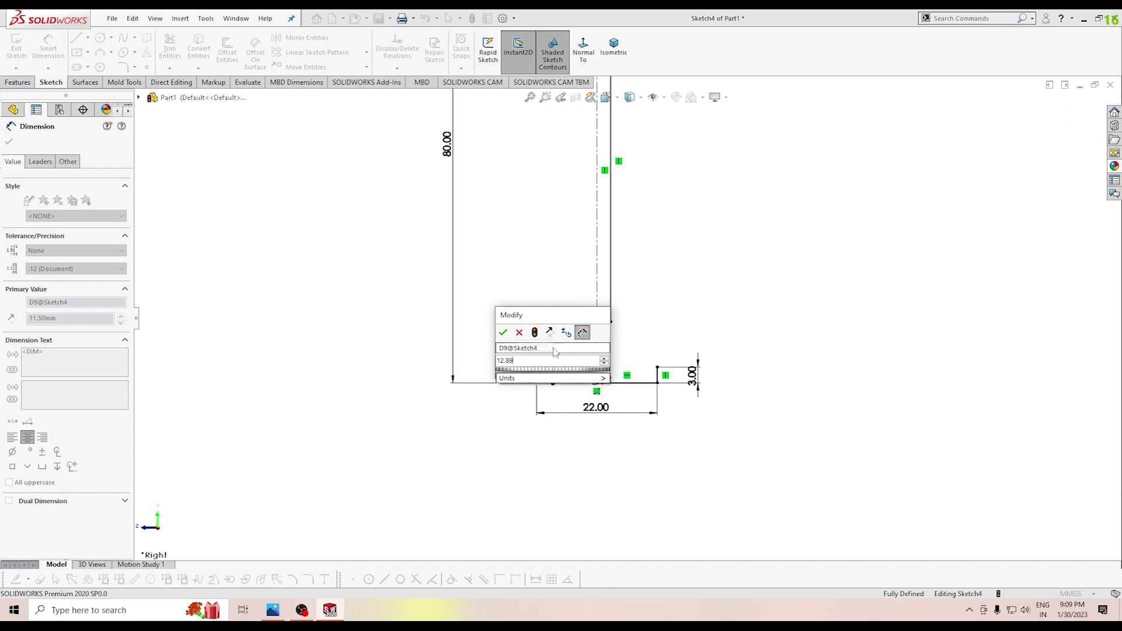
pyautogui.press('Return')
# Step: Draw a three-point arc from the stem's lower end to the base disc's top corner
pyautogui.scroll(3, 664, 300)
pyautogui.scroll(-3, 663, 300)
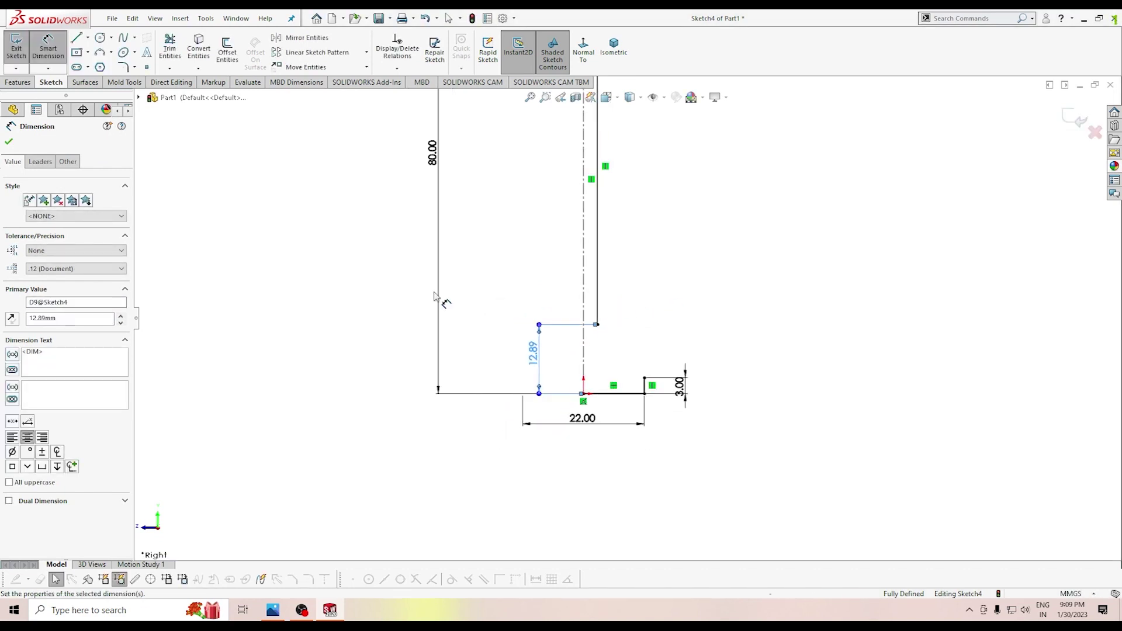
pyautogui.click(100, 54)
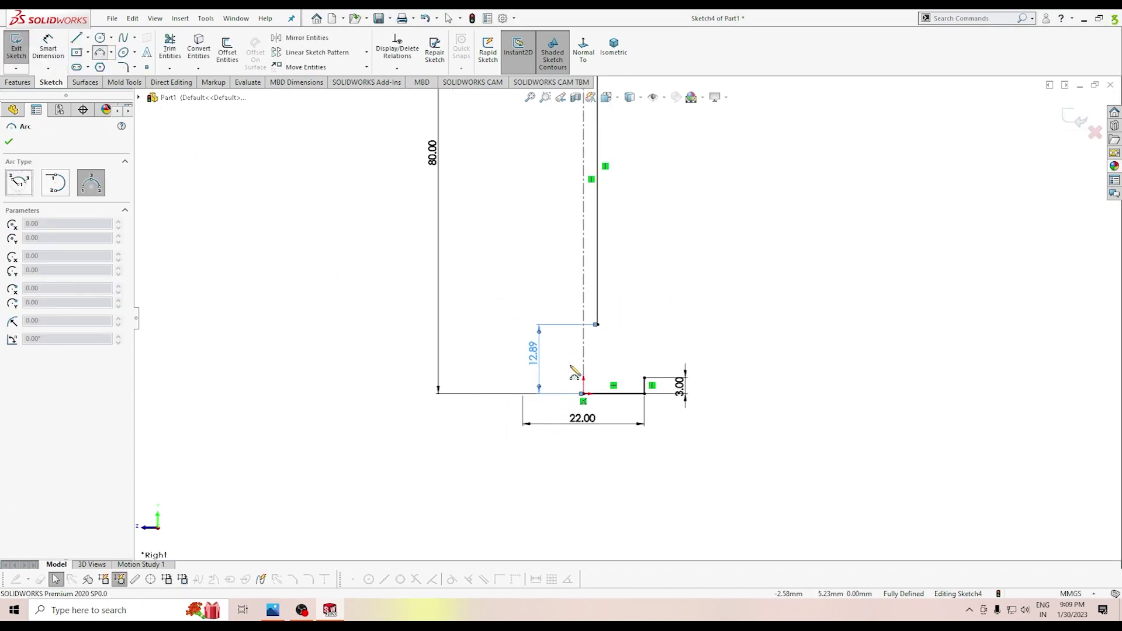
pyautogui.click(598, 325)
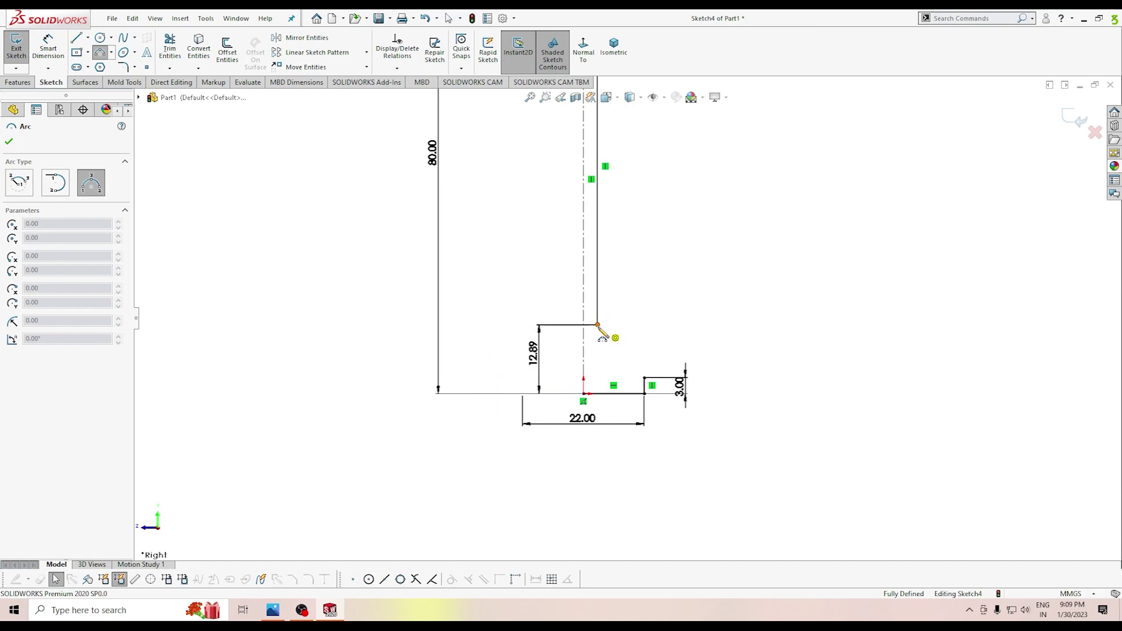
pyautogui.click(644, 379)
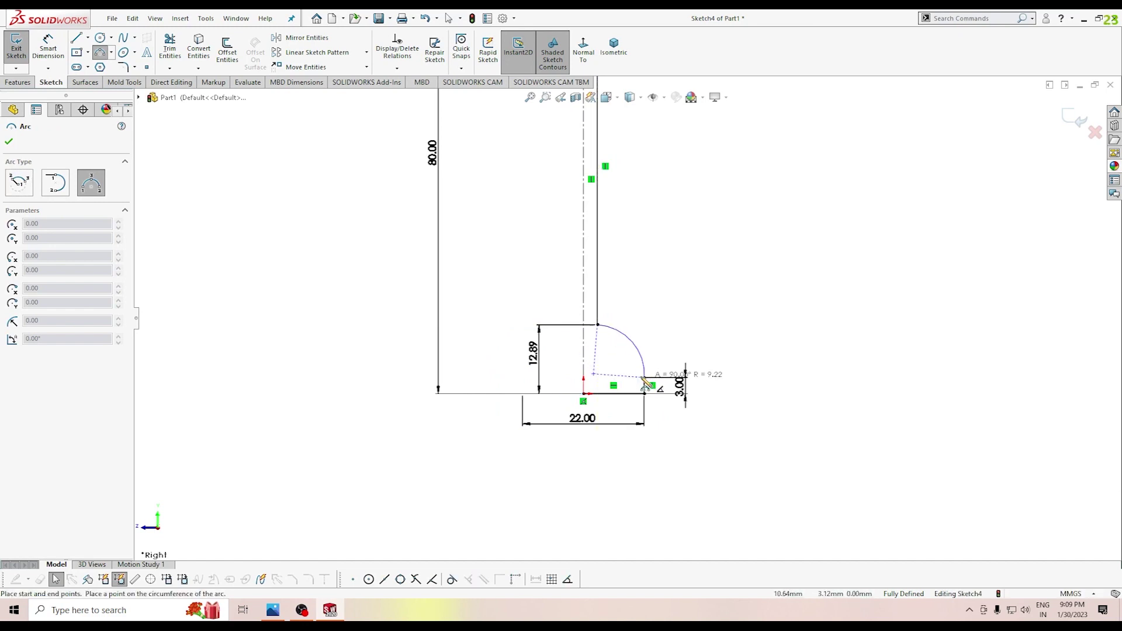
pyautogui.click(613, 375)
pyautogui.press('Escape')
# Step: Dimension the new flare arc's radius to 10 mm
pyautogui.moveTo(363, 427); pyautogui.dragTo(363, 377, button='right')
pyautogui.click(623, 376)
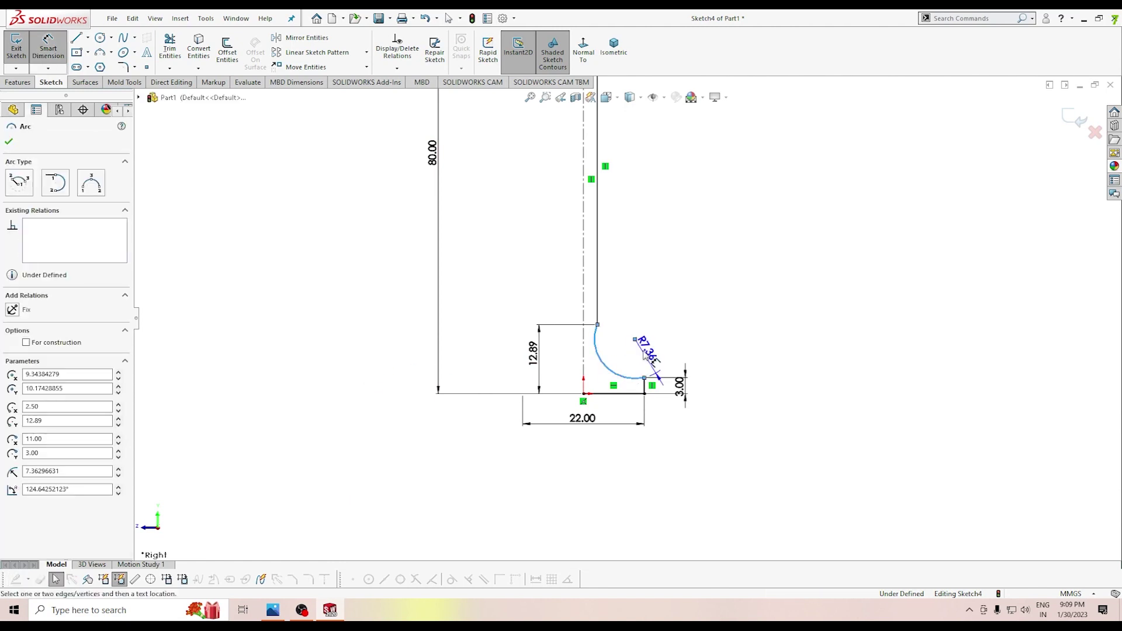
pyautogui.click(667, 339)
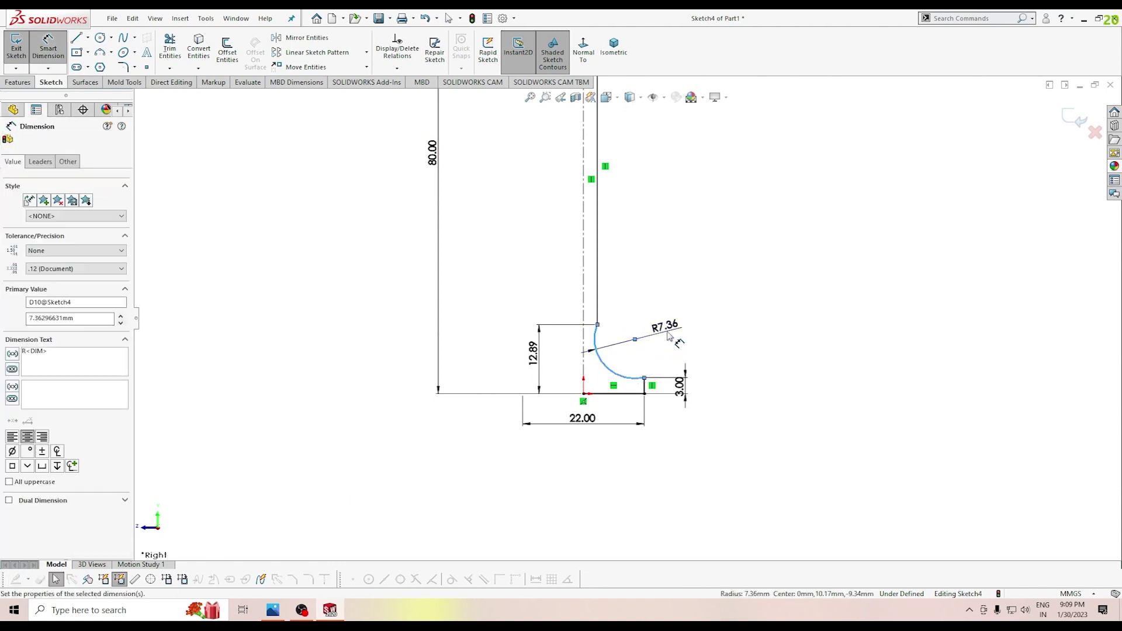
pyautogui.write('10')
pyautogui.press('Return')
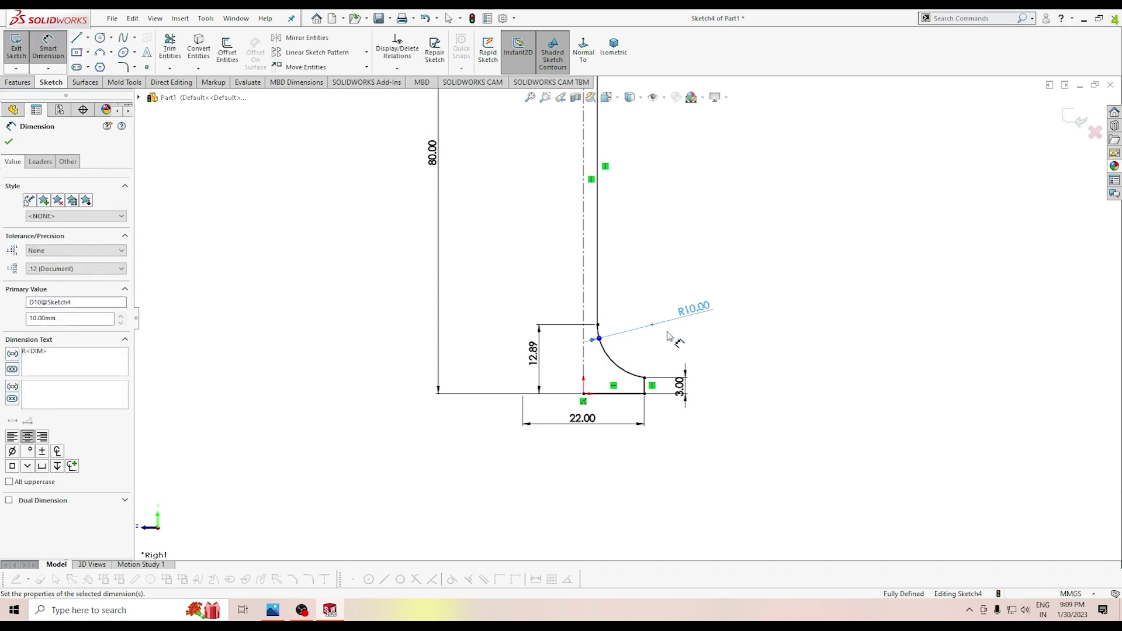
pyautogui.scroll(-2, 710, 401)
# Step: Finish the dimension edit and zoom around the completed valve profile
pyautogui.scroll(4, 621, 376)
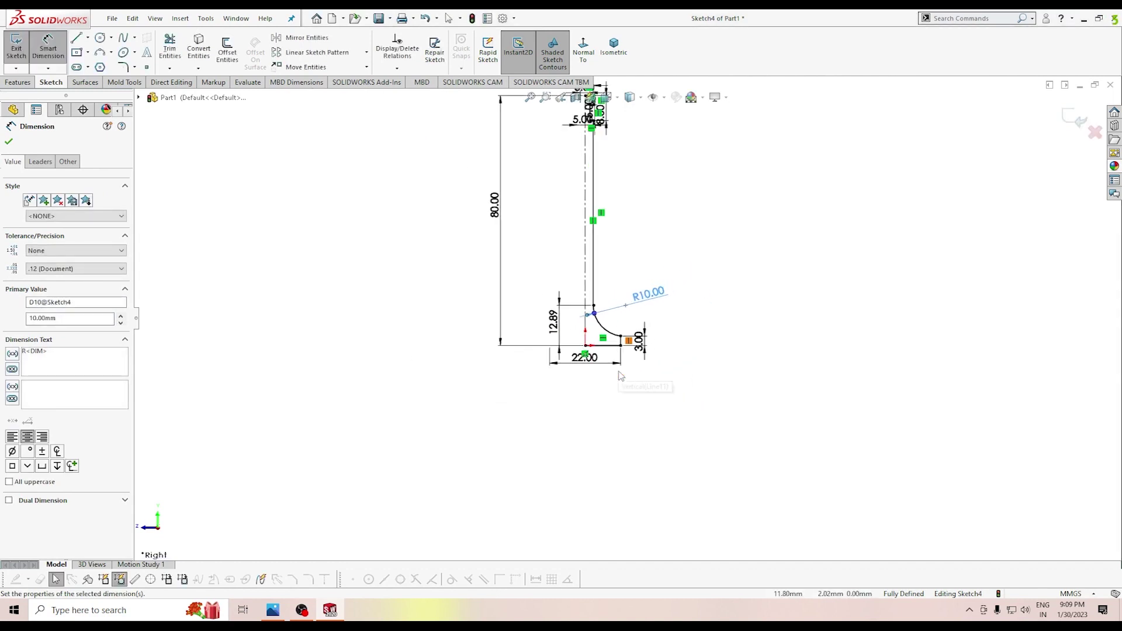
pyautogui.click(9, 142)
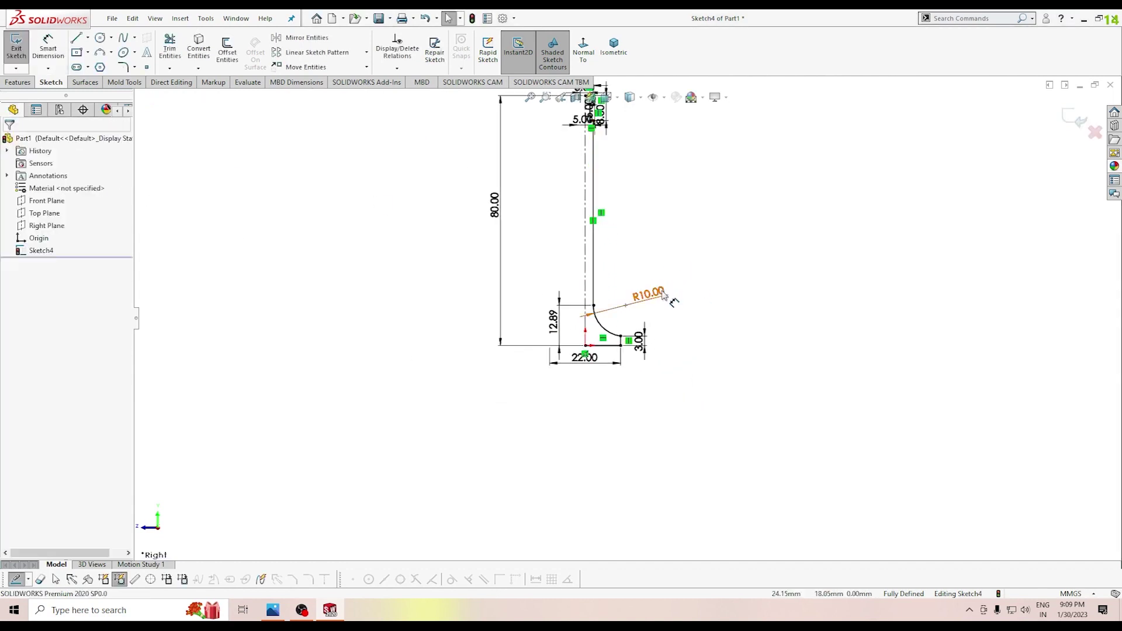
pyautogui.scroll(-1, 581, 295)
pyautogui.scroll(-2, 581, 295)
pyautogui.scroll(2, 581, 292)
pyautogui.scroll(2, 581, 292)
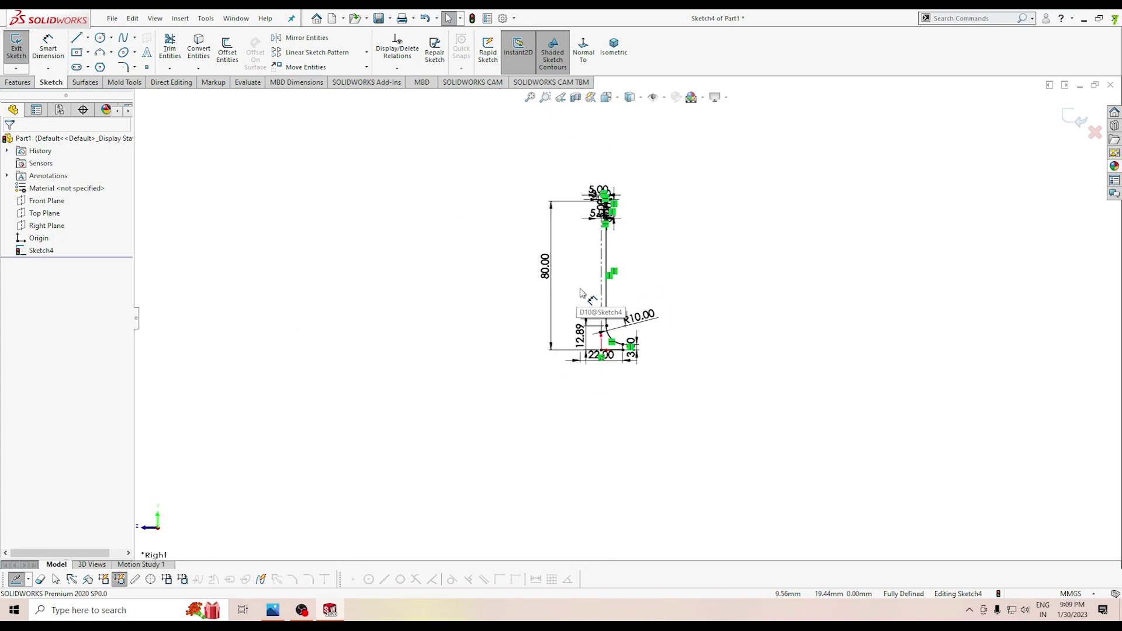
pyautogui.scroll(-2, 602, 257)
pyautogui.scroll(-2, 614, 233)
pyautogui.scroll(-3, 620, 222)
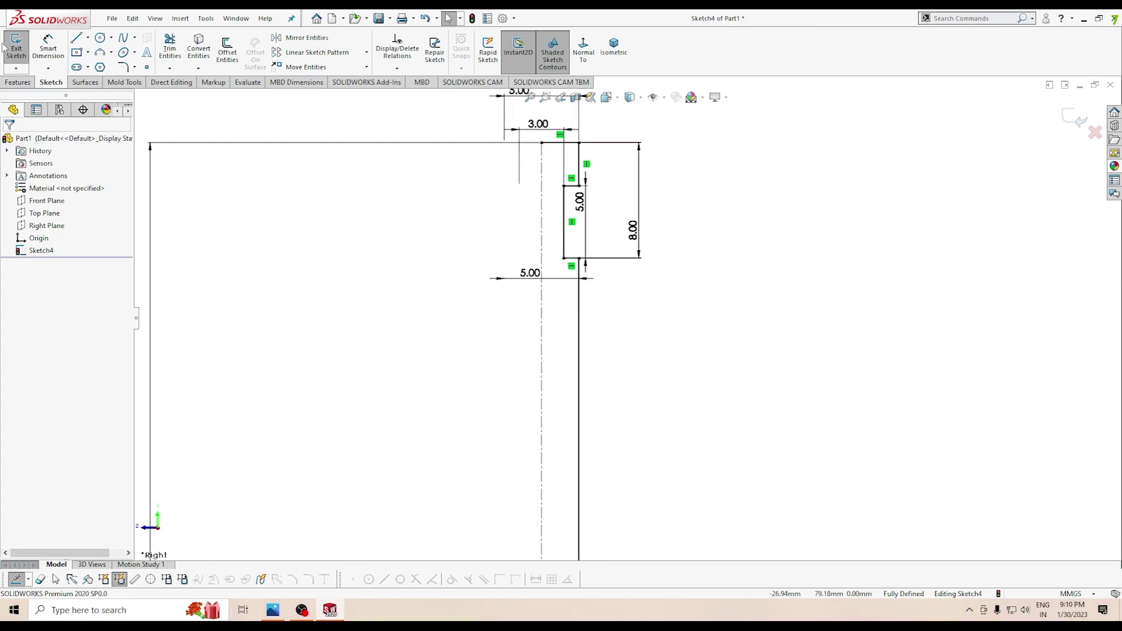
# Step: Revolve the profile 360° around its centerline, auto-closing the sketch, to create Revolve2
pyautogui.click(18, 82)
pyautogui.click(56, 50)
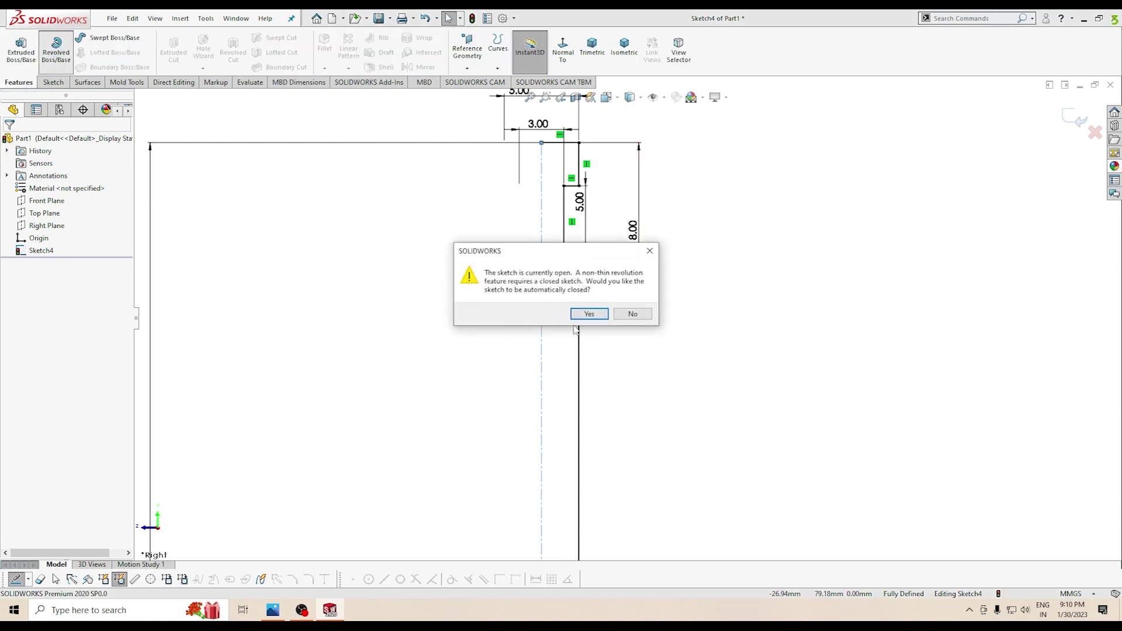
pyautogui.click(590, 315)
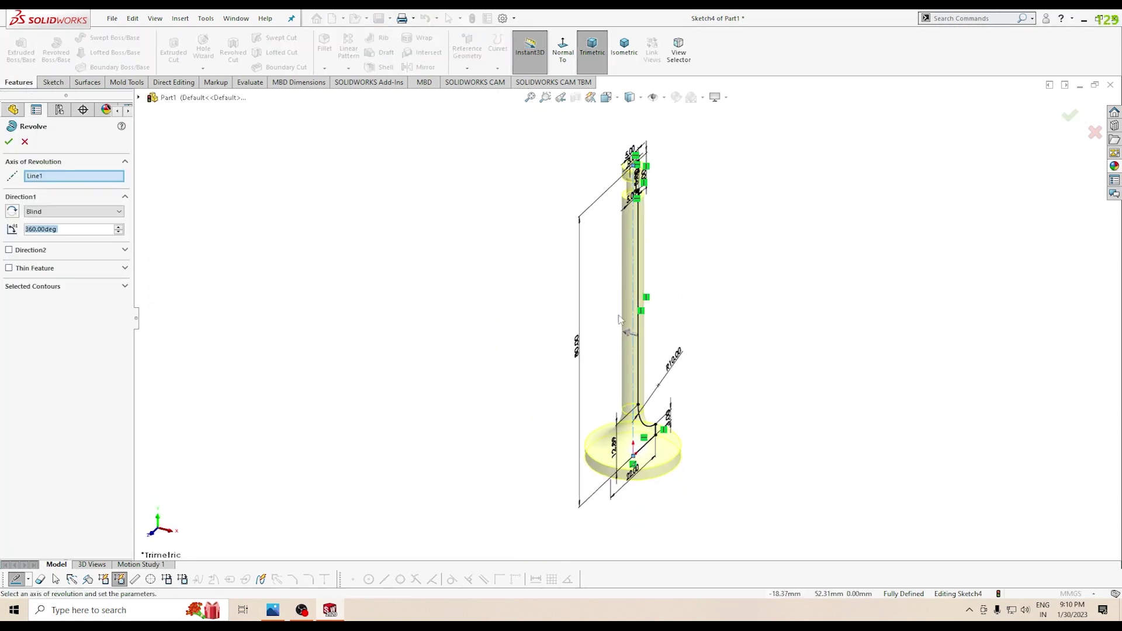
pyautogui.click(9, 142)
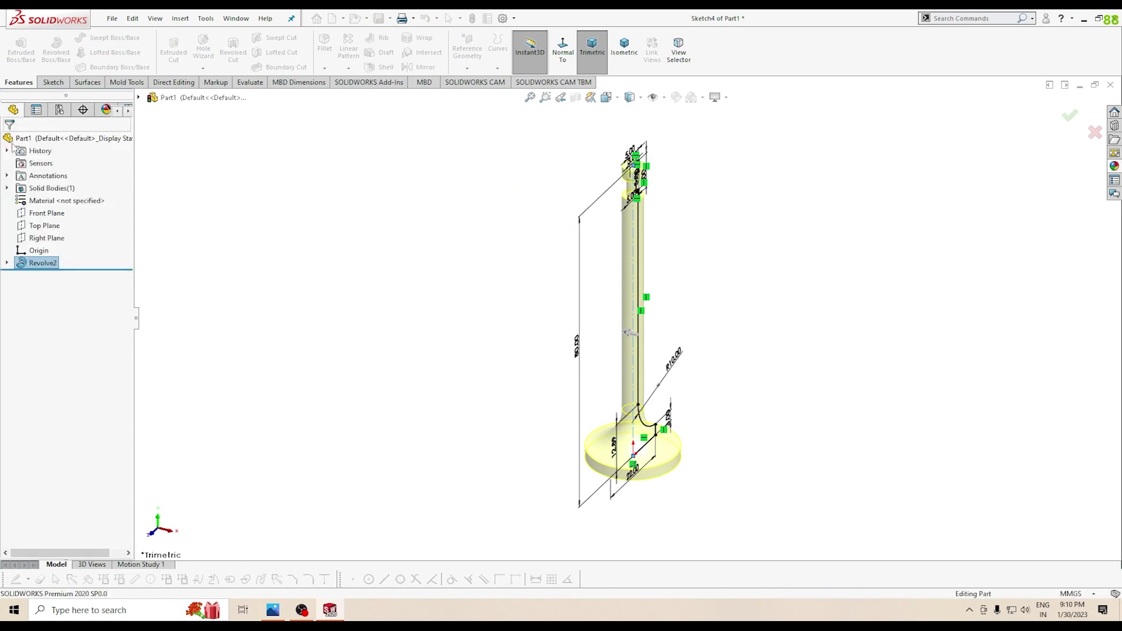
# Step: Try polished gold and brushed nickel finishes on the valve and rotate to view the base
pyautogui.click(715, 97)
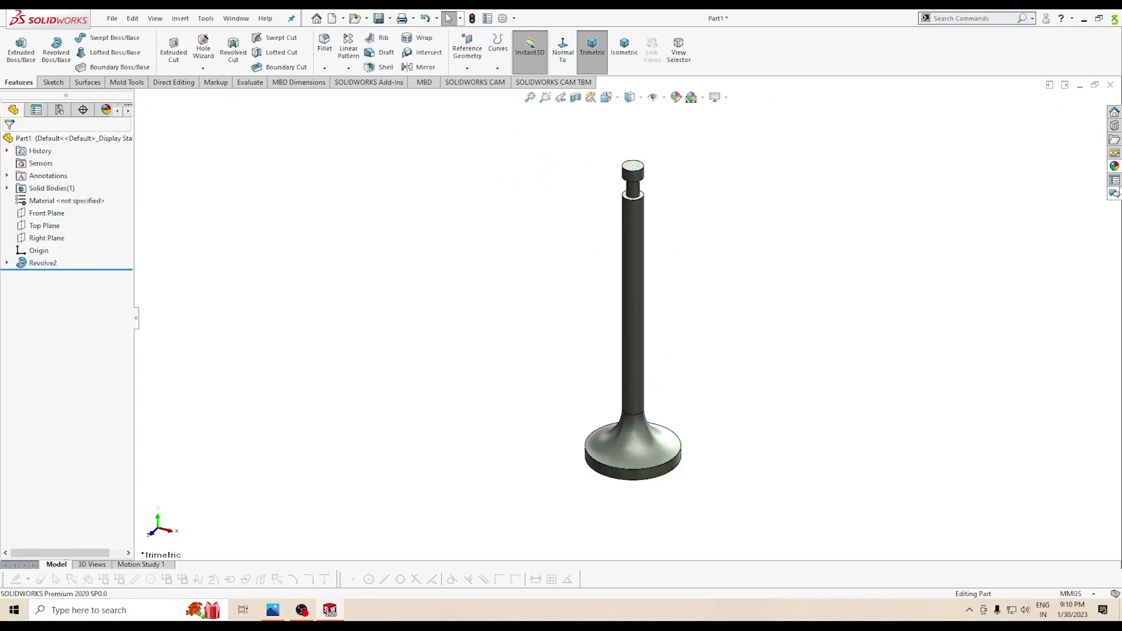
pyautogui.click(1116, 168)
pyautogui.doubleClick(1026, 336)
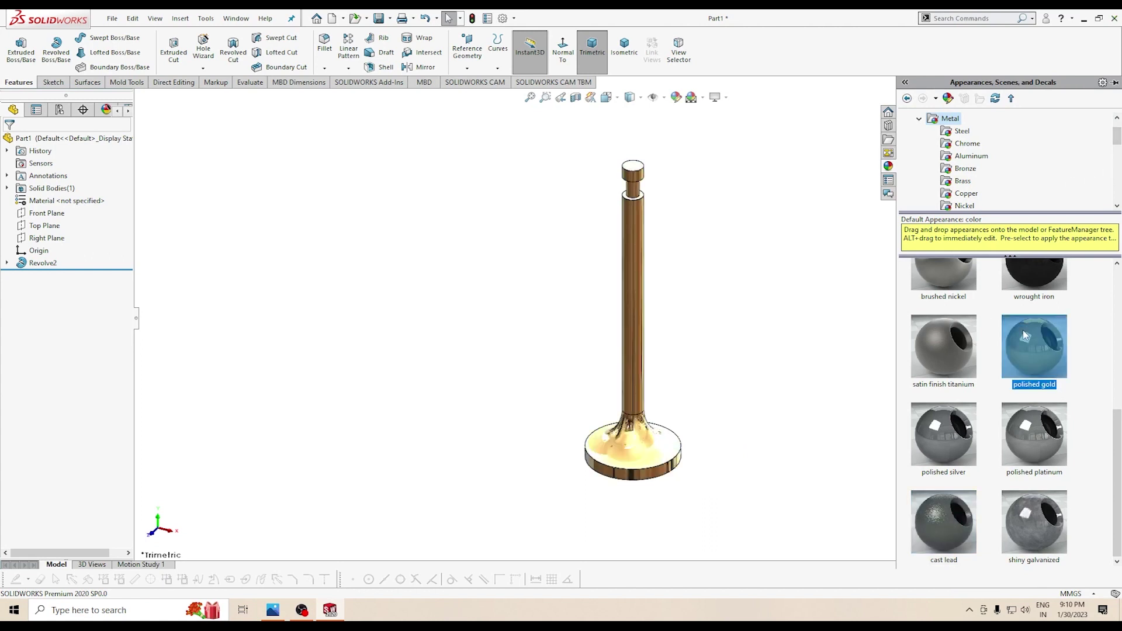
pyautogui.doubleClick(972, 292)
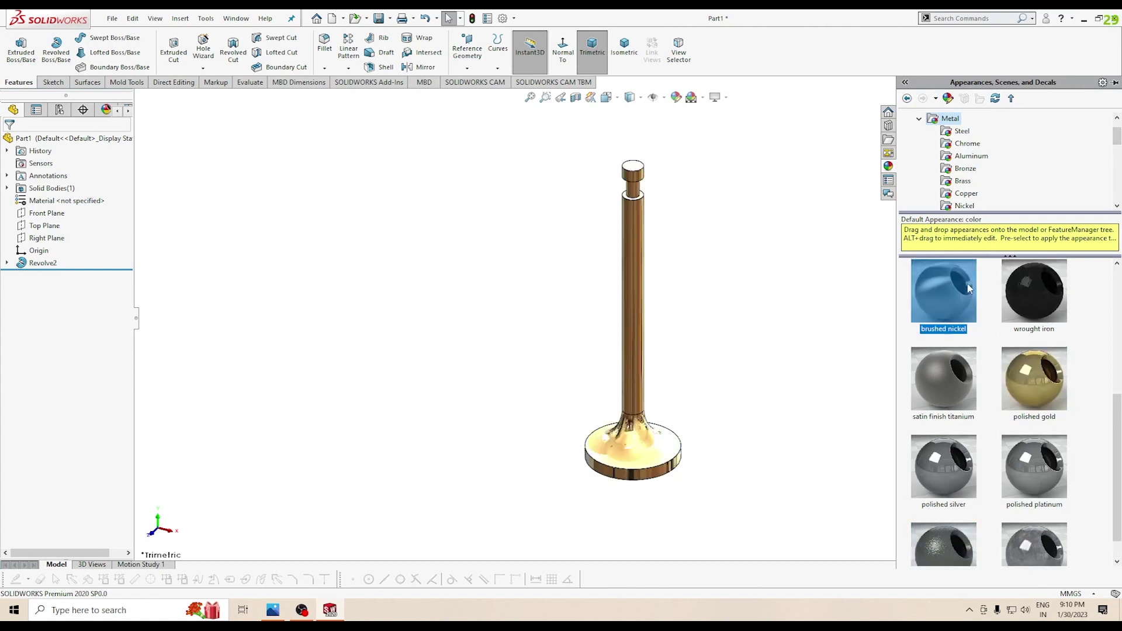
pyautogui.rightClick(754, 237)
pyautogui.click(775, 284)
pyautogui.moveTo(774, 284); pyautogui.dragTo(611, 292)
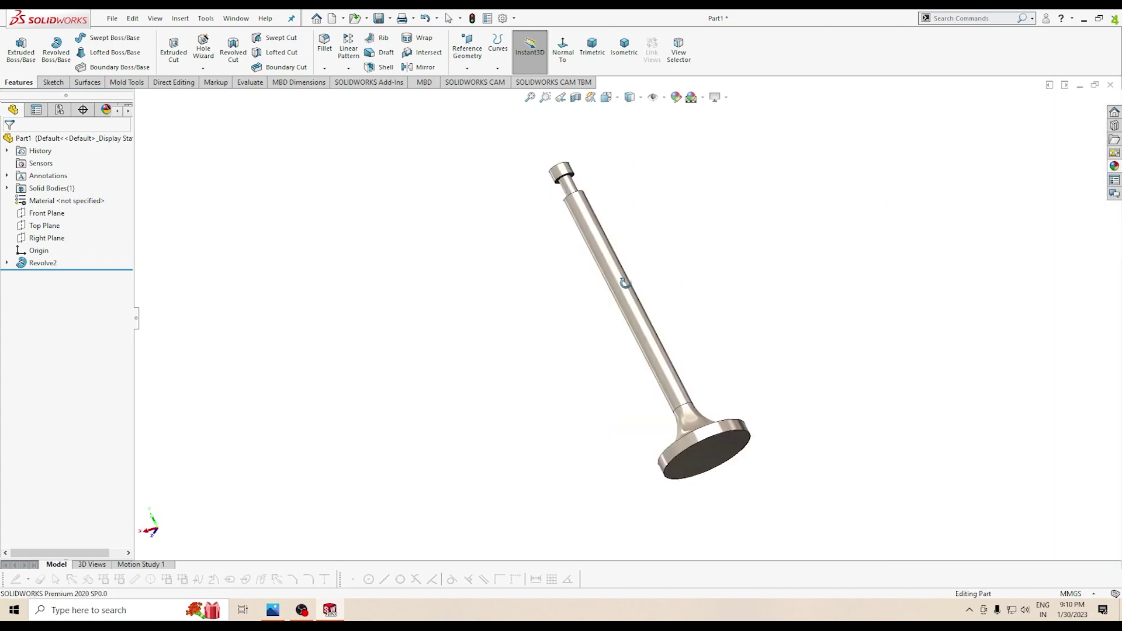
# Step: Apply polished steel to the valve and compare it with the 11.VALVE reference drawing
pyautogui.click(1115, 167)
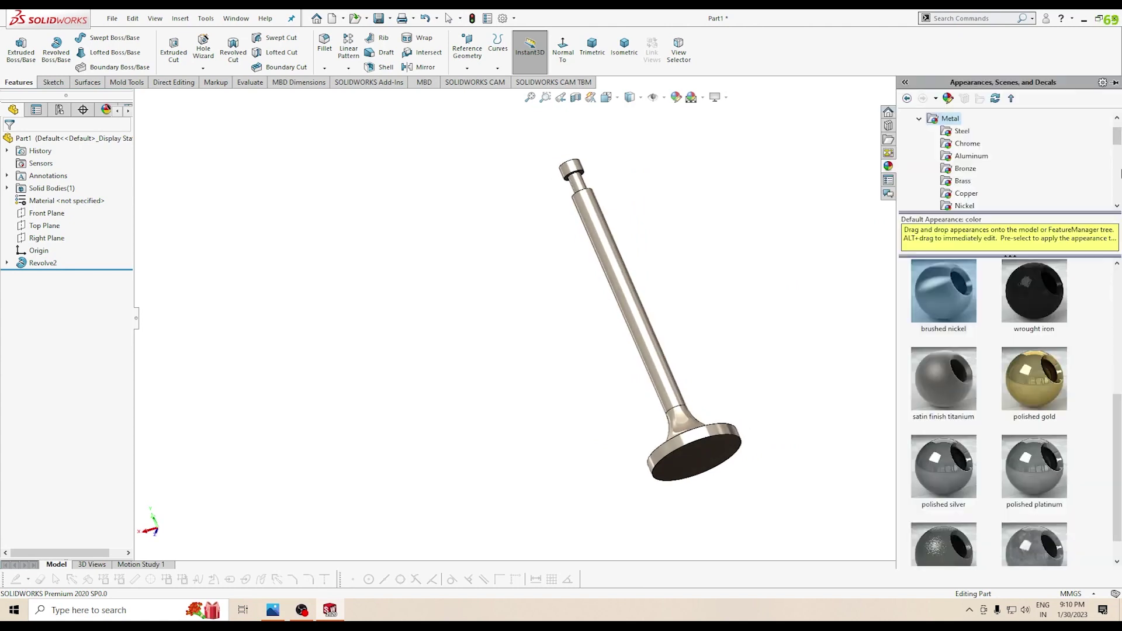
pyautogui.scroll(3, 995, 316)
pyautogui.doubleClick(933, 305)
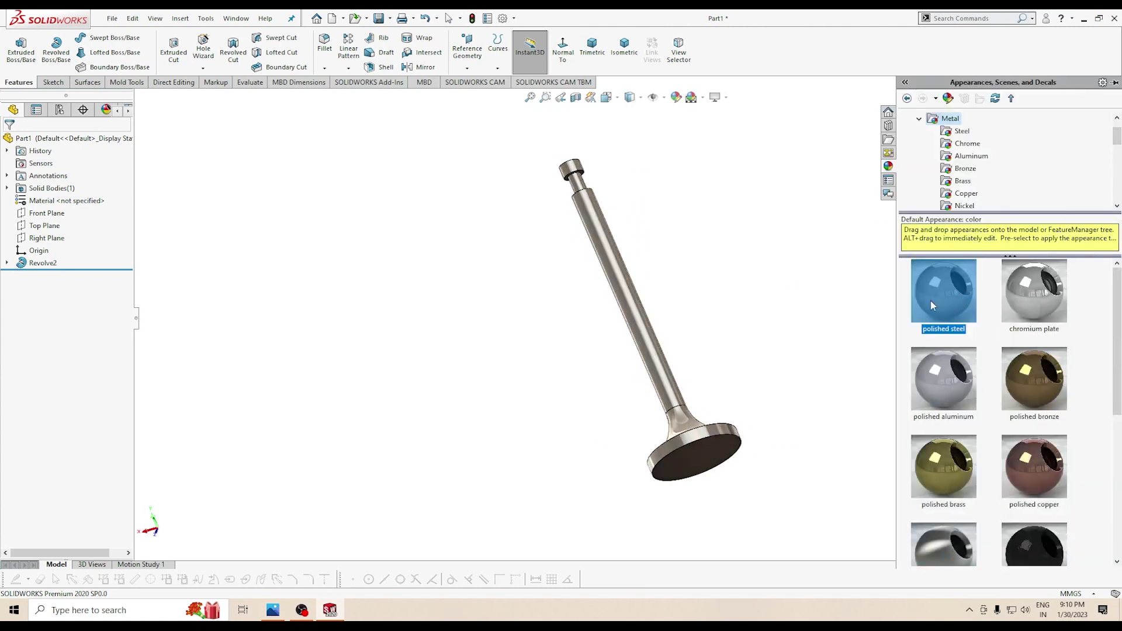
pyautogui.hotkey('ctrl', '7')
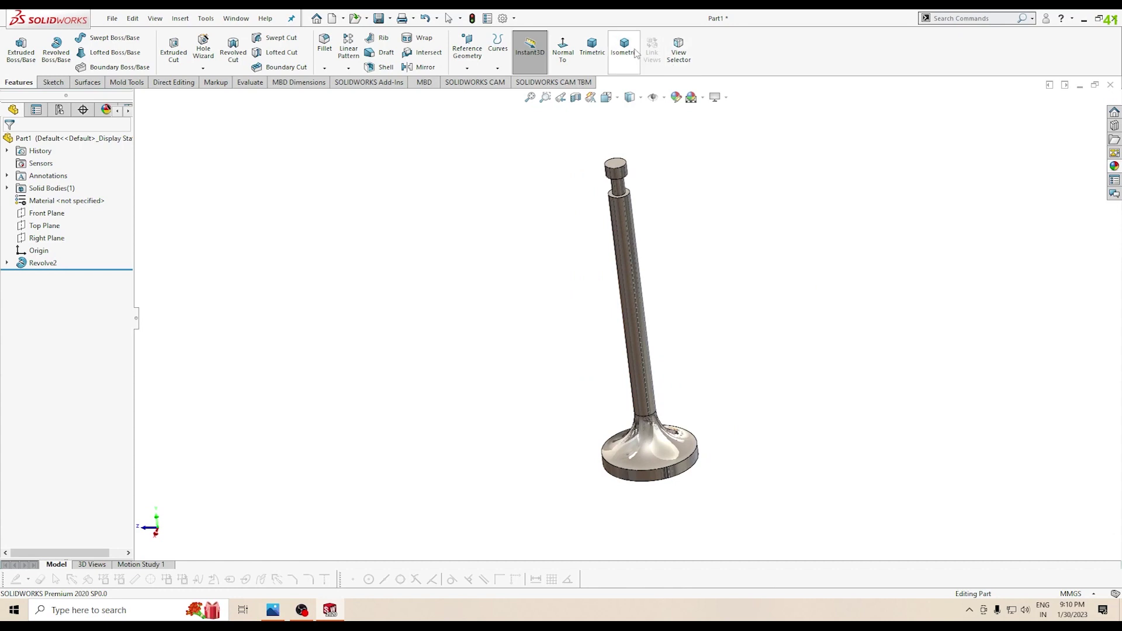
pyautogui.moveTo(683, 304); pyautogui.dragTo(588, 249, button='middle')
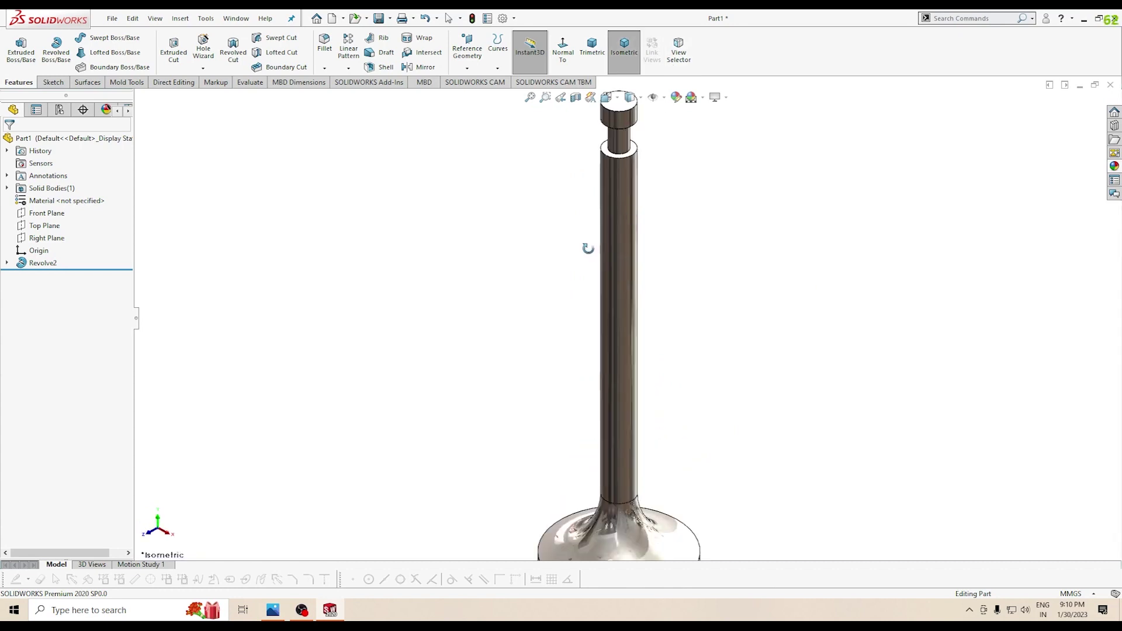
pyautogui.click(273, 611)
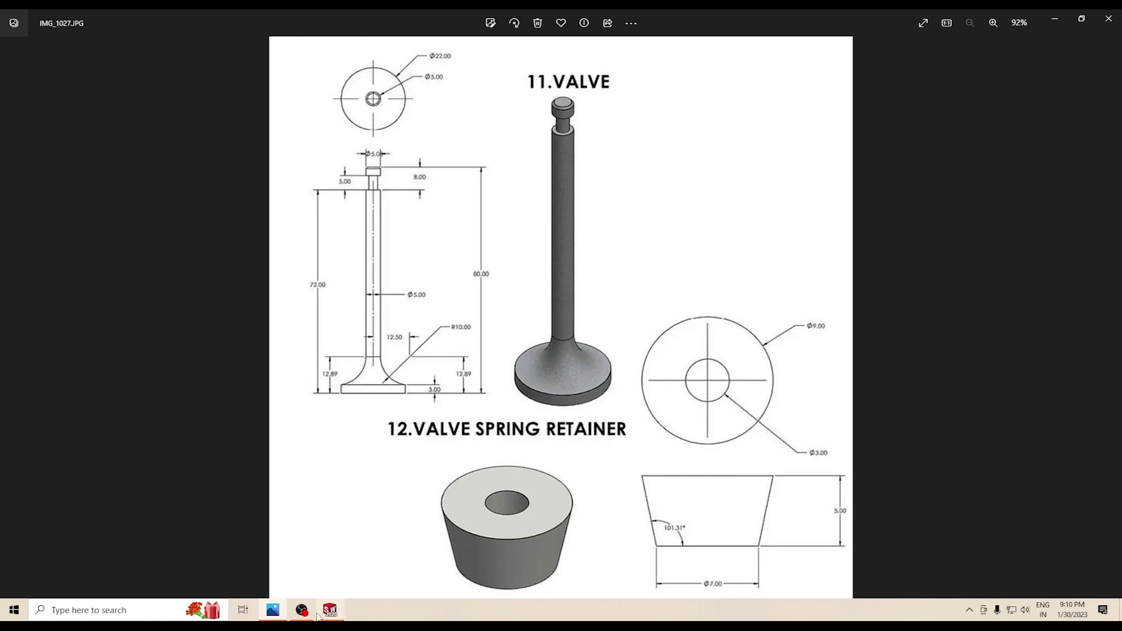
pyautogui.click(339, 616)
# Step: Cancel an accidentally started cut command
pyautogui.scroll(3, 664, 173)
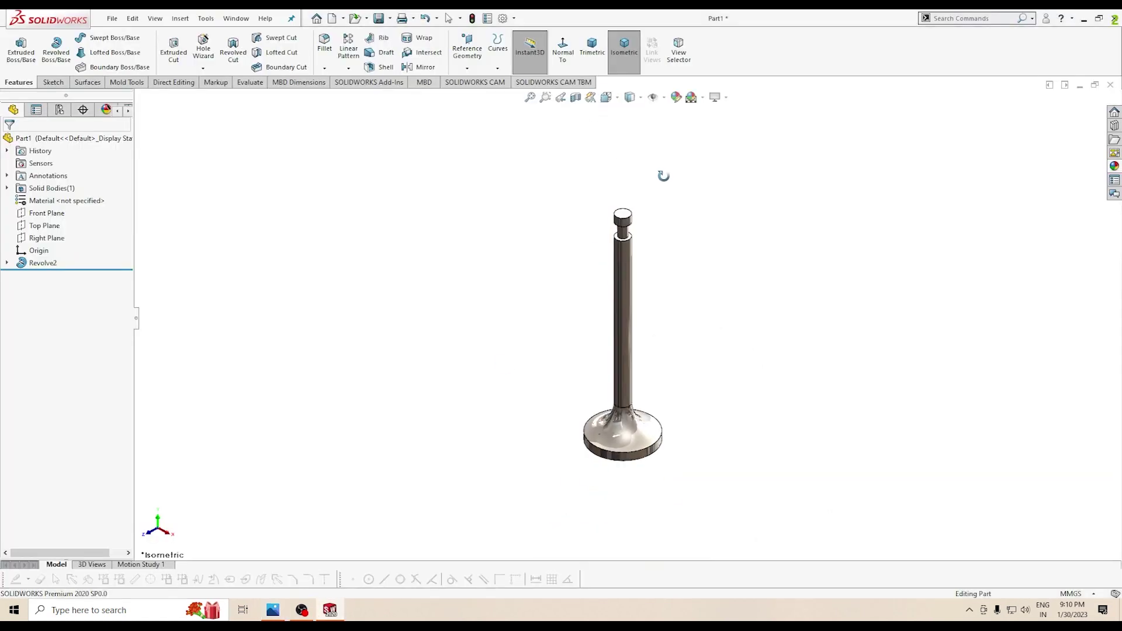
pyautogui.scroll(-3, 649, 226)
pyautogui.scroll(-3, 498, 216)
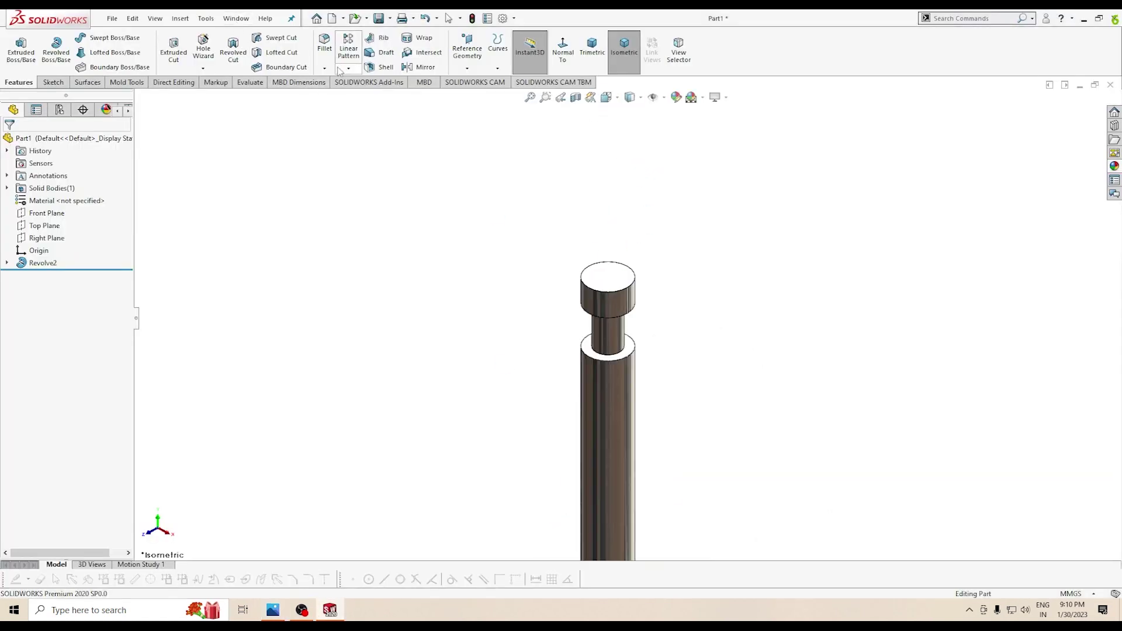
pyautogui.click(286, 67)
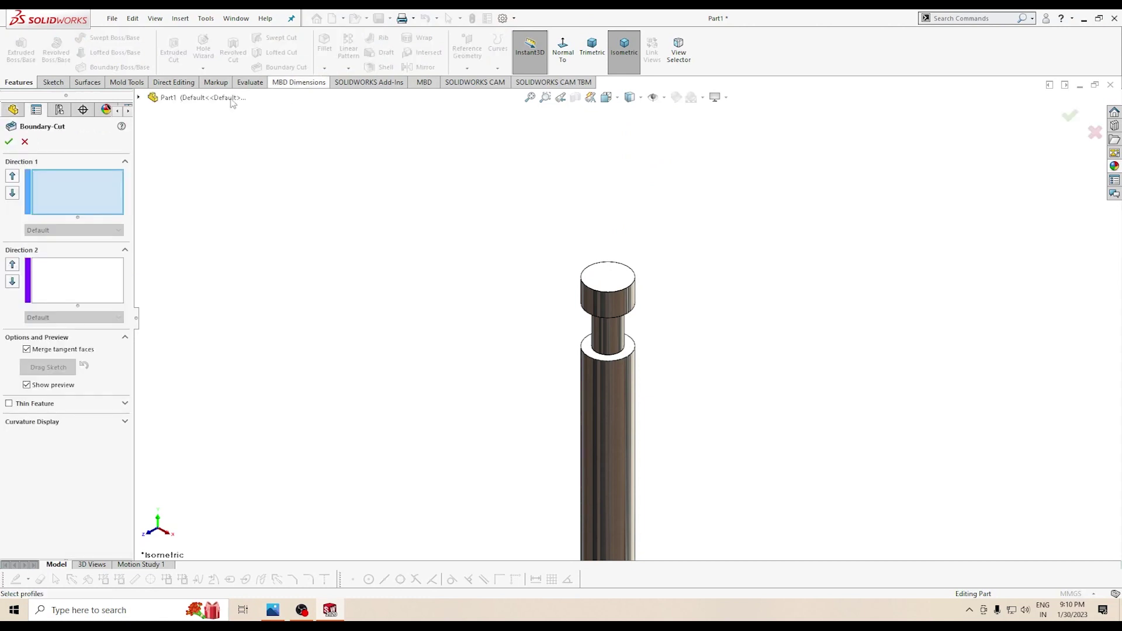
pyautogui.click(26, 141)
# Step: Chamfer the top edge of the valve tip by 1.00 mm
pyautogui.click(324, 68)
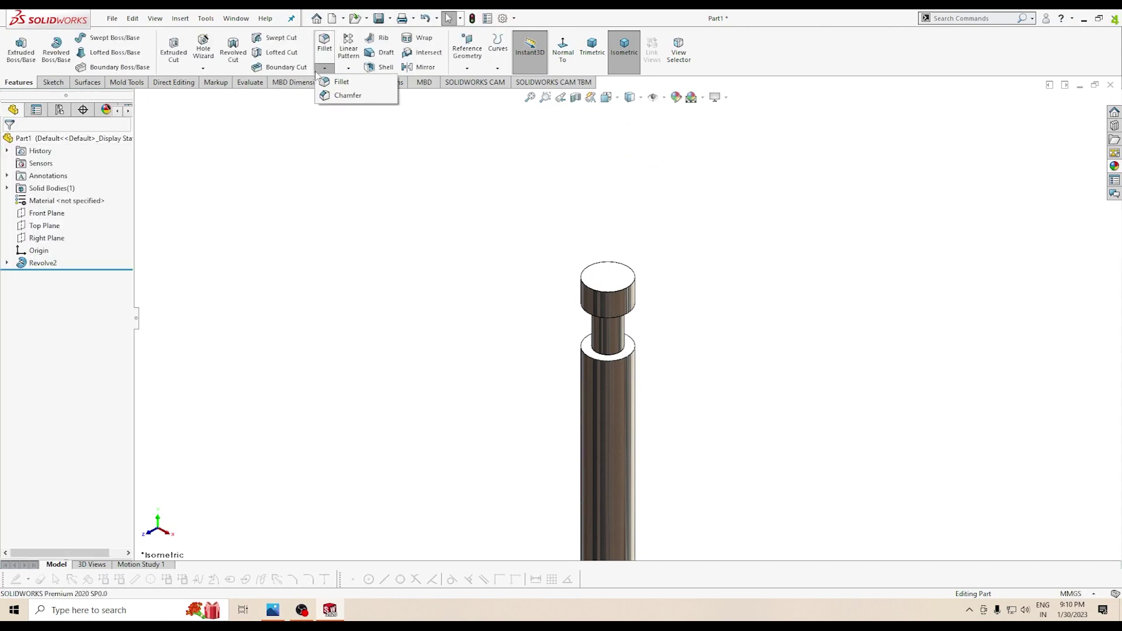
pyautogui.click(346, 95)
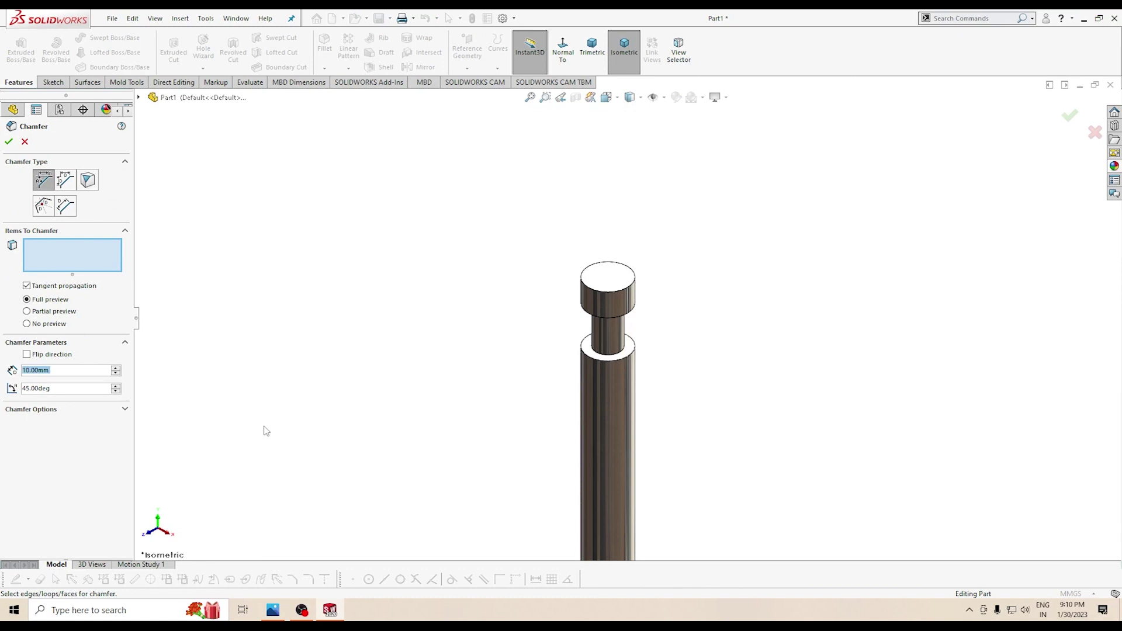
pyautogui.write('1')
pyautogui.press('Return')
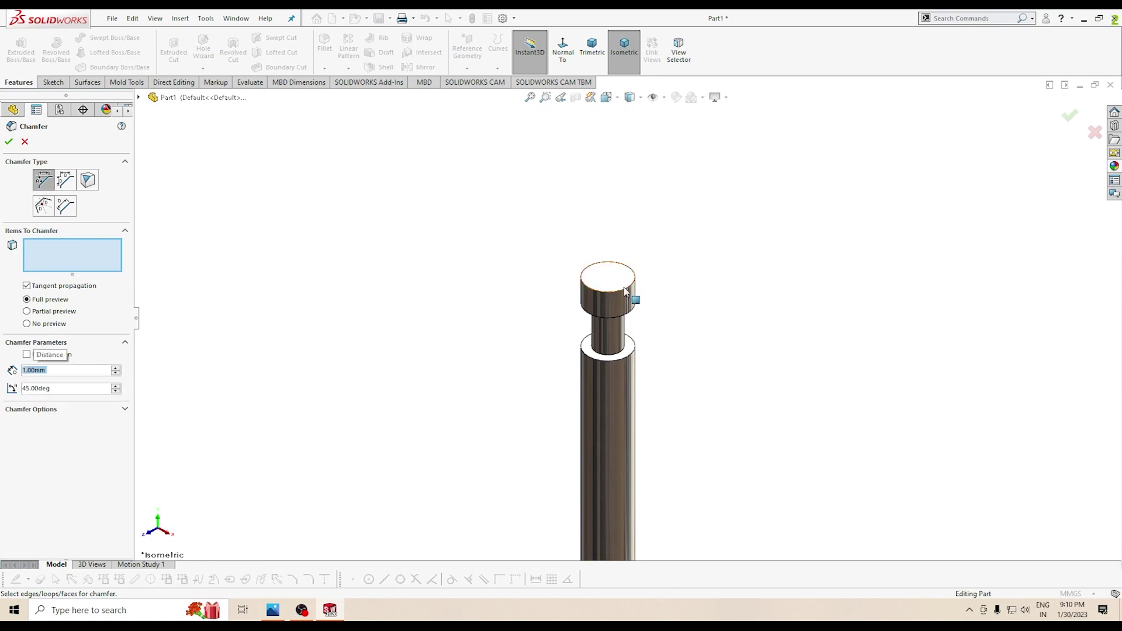
pyautogui.click(625, 290)
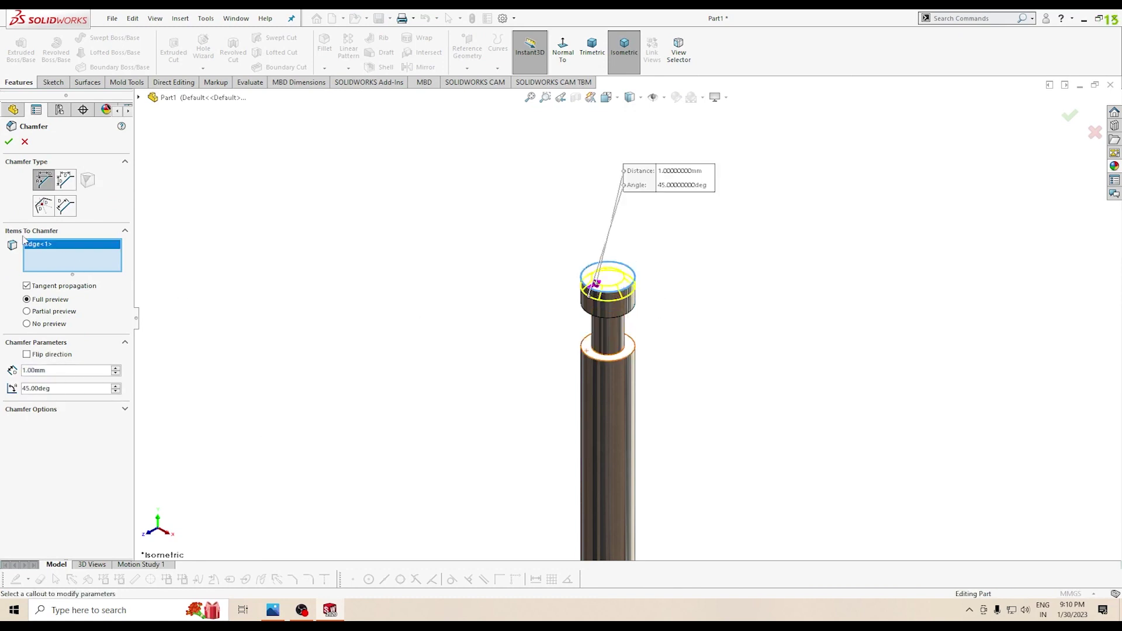
pyautogui.click(9, 142)
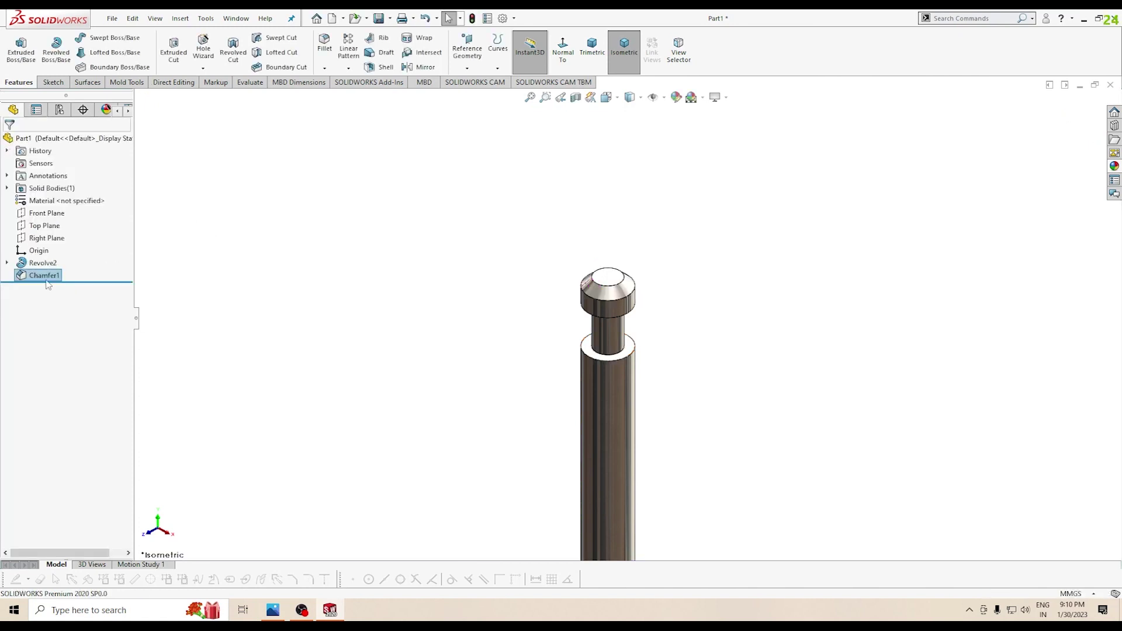
# Step: Edit Chamfer1 to a 0.50 mm distance and fit the valve in view
pyautogui.click(22, 273)
pyautogui.click(33, 247)
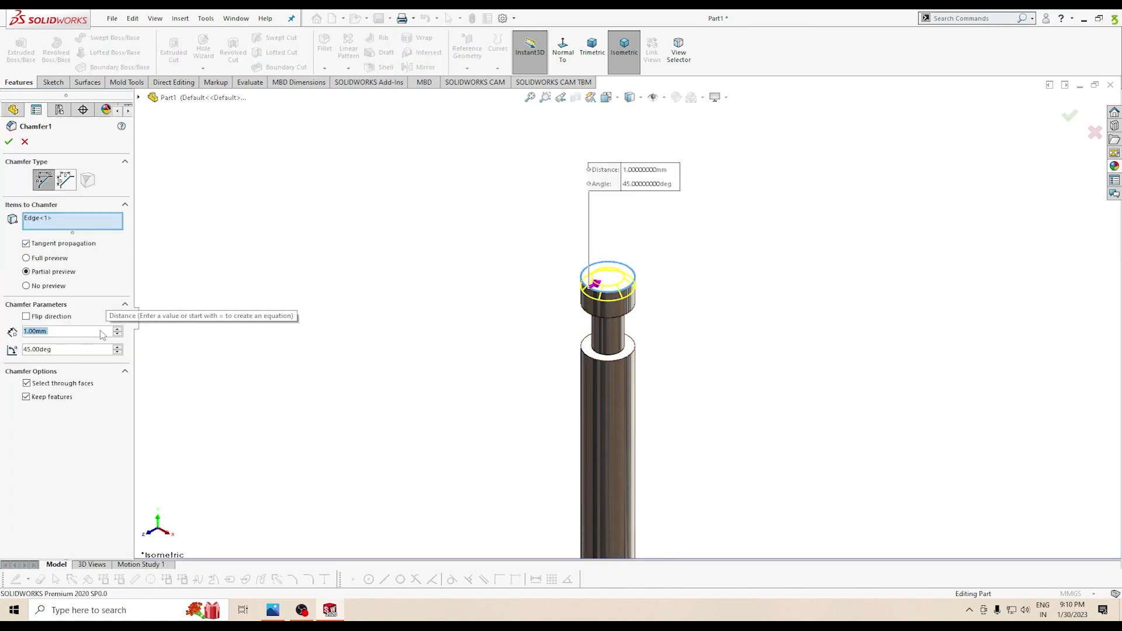
pyautogui.write('.5')
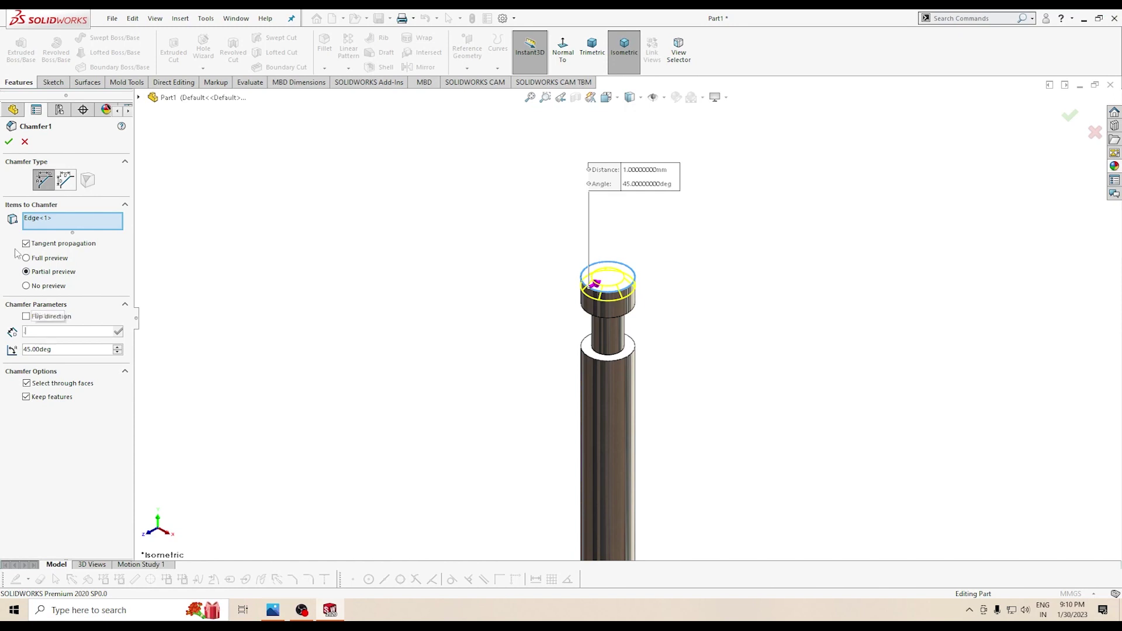
pyautogui.write('5')
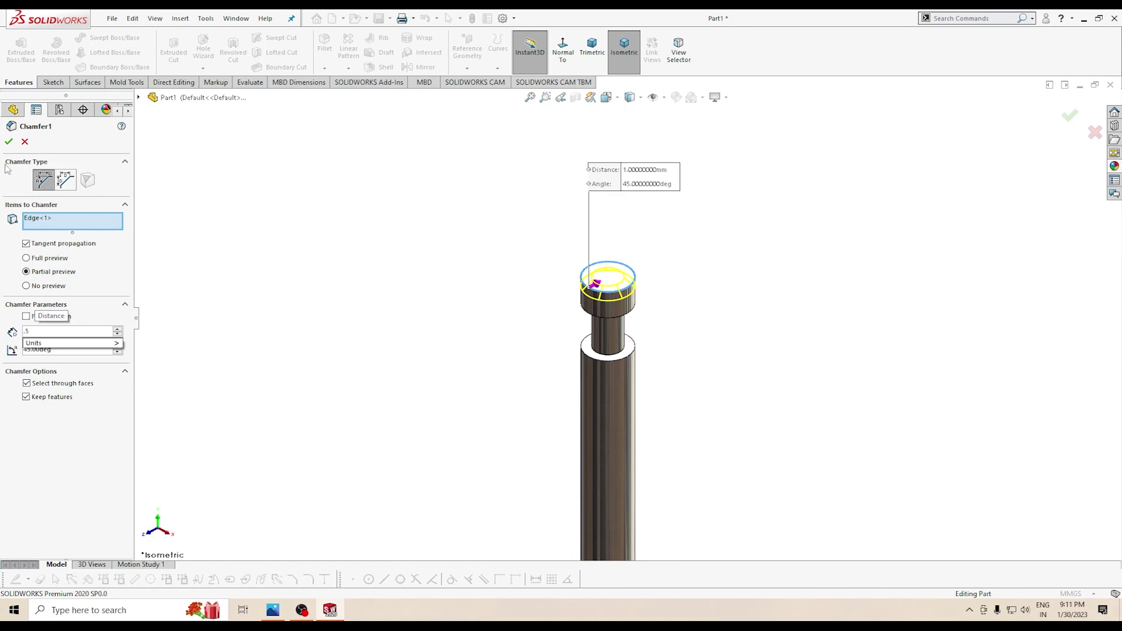
pyautogui.press('Return')
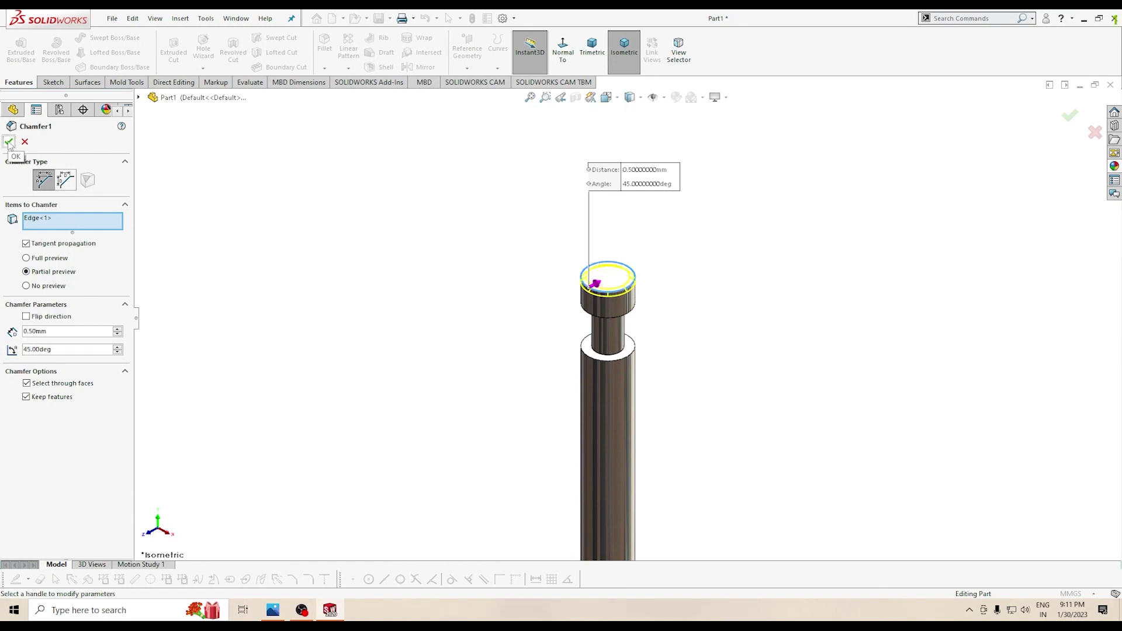
pyautogui.click(8, 141)
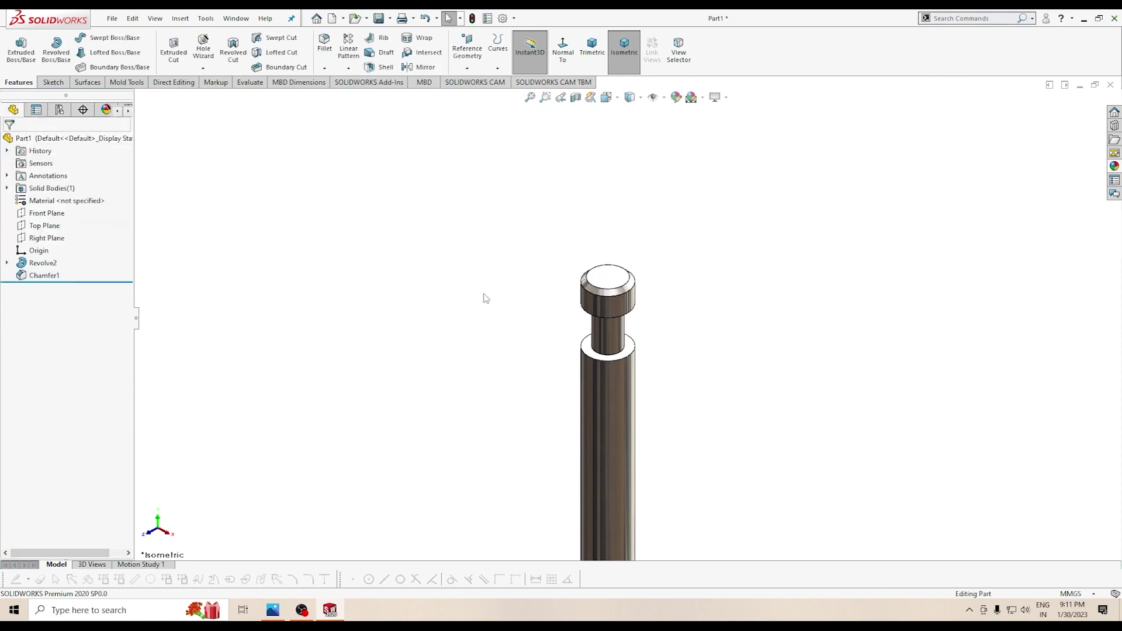
pyautogui.press('f')
pyautogui.click(592, 47)
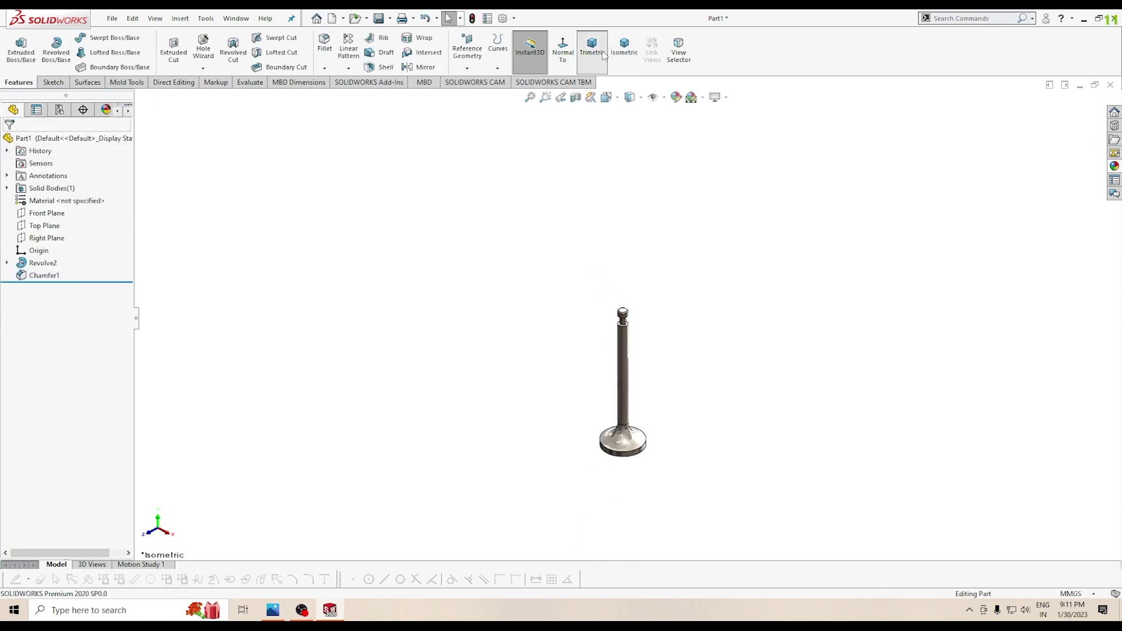
pyautogui.rightClick(757, 256)
pyautogui.moveTo(782, 305)
pyautogui.mouseDown(button='middle')
pyautogui.moveTo(513, 260)
pyautogui.moveTo(619, 385)
pyautogui.mouseUp(button='middle')
pyautogui.click(624, 47)
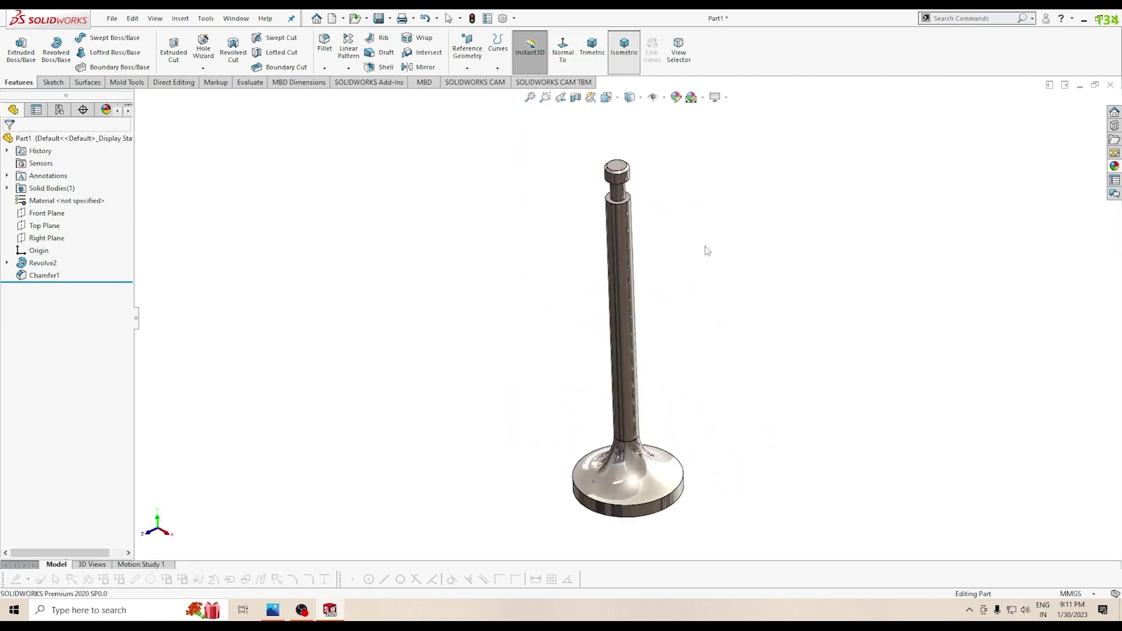
pyautogui.moveTo(514, 328)
pyautogui.mouseDown(button='middle')
pyautogui.moveTo(501, 298)
pyautogui.moveTo(482, 335)
pyautogui.mouseUp(button='middle')
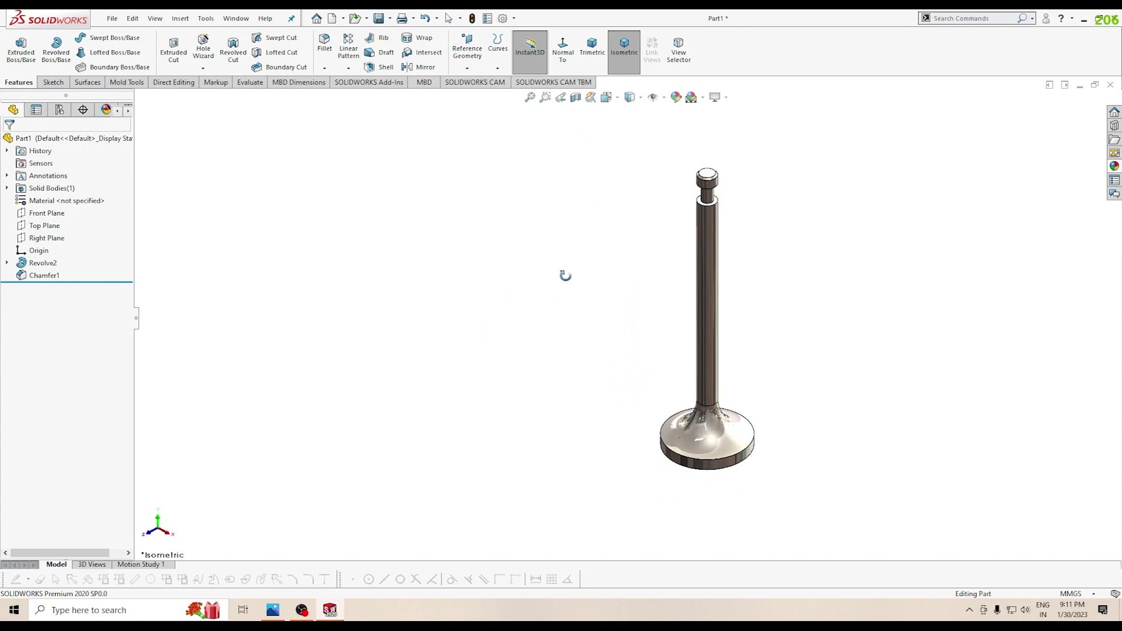
pyautogui.scroll(-2, 565, 275)
pyautogui.scroll(1, 612, 298)
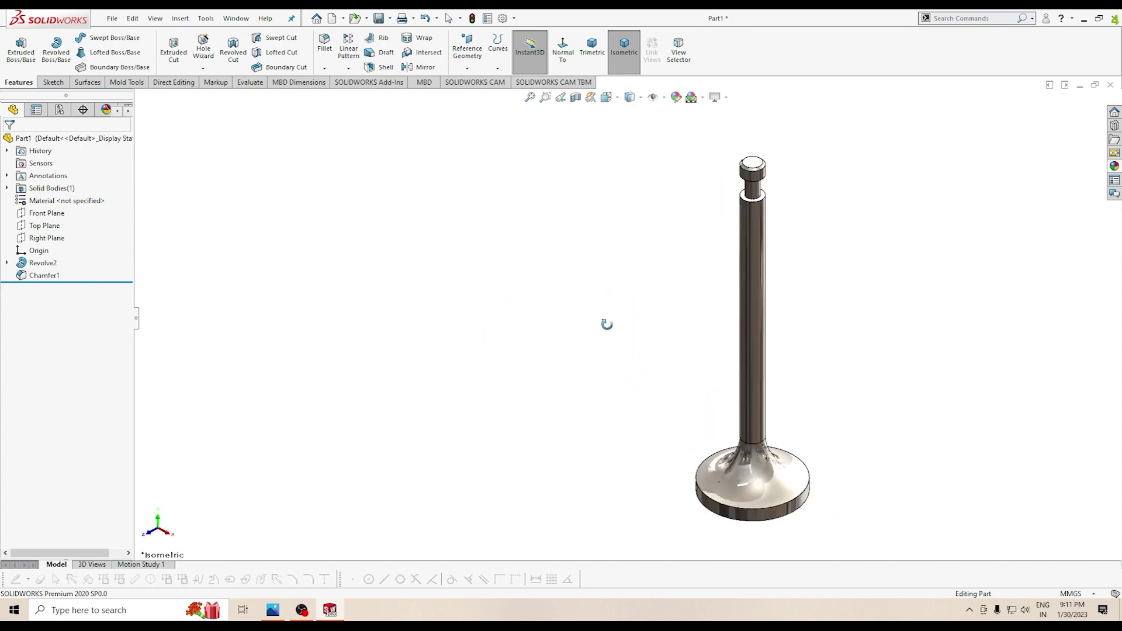